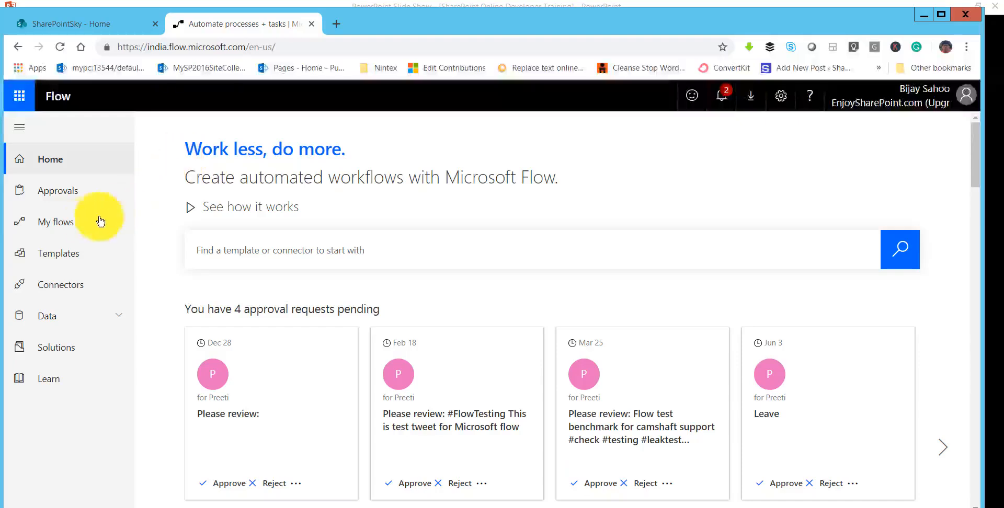
# Create a blank instant flow named "Create List From Flow" that is triggered from Microsoft Flow.
pyautogui.click(68, 224)
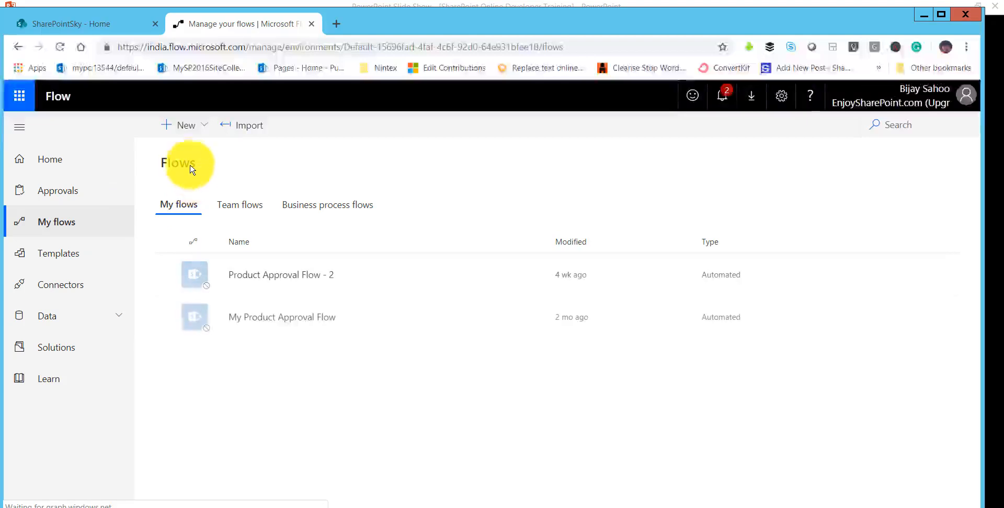
pyautogui.click(205, 128)
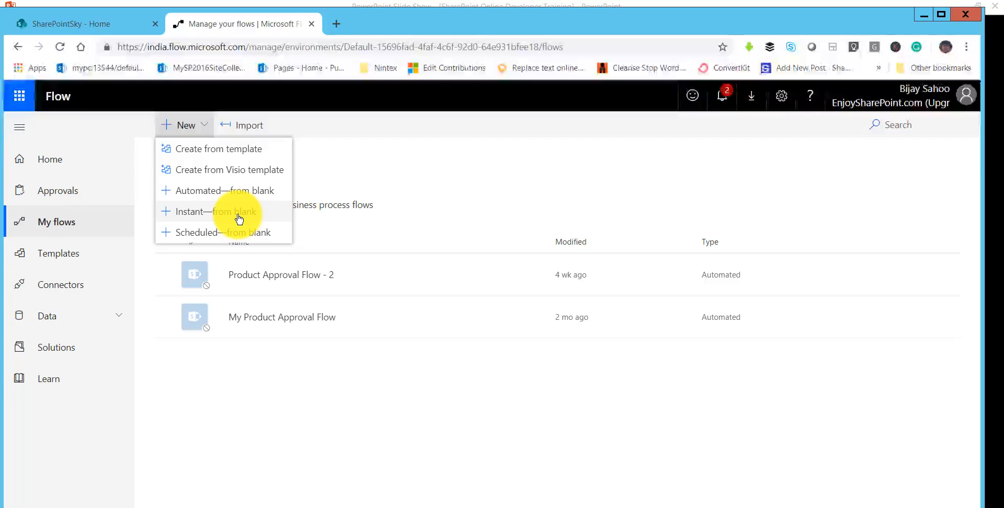
pyautogui.click(289, 219)
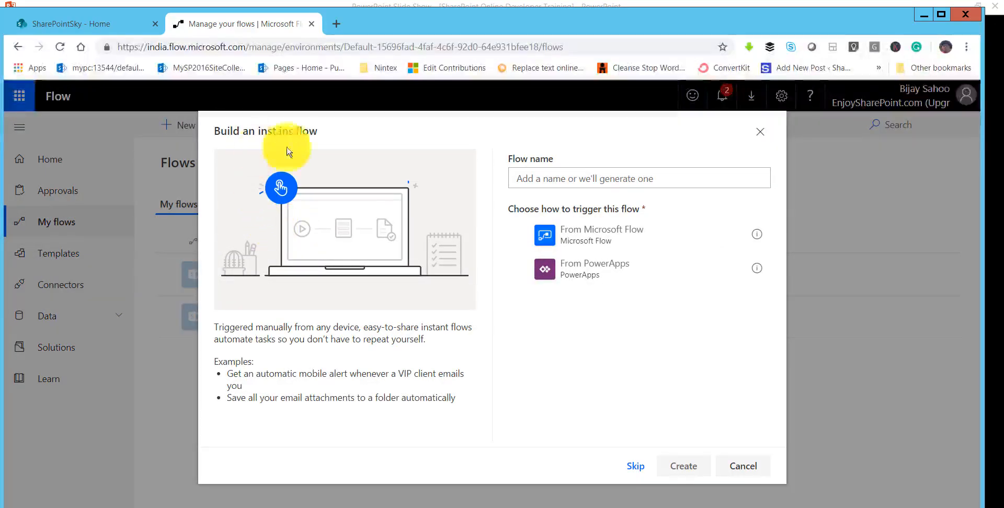
pyautogui.click(541, 176)
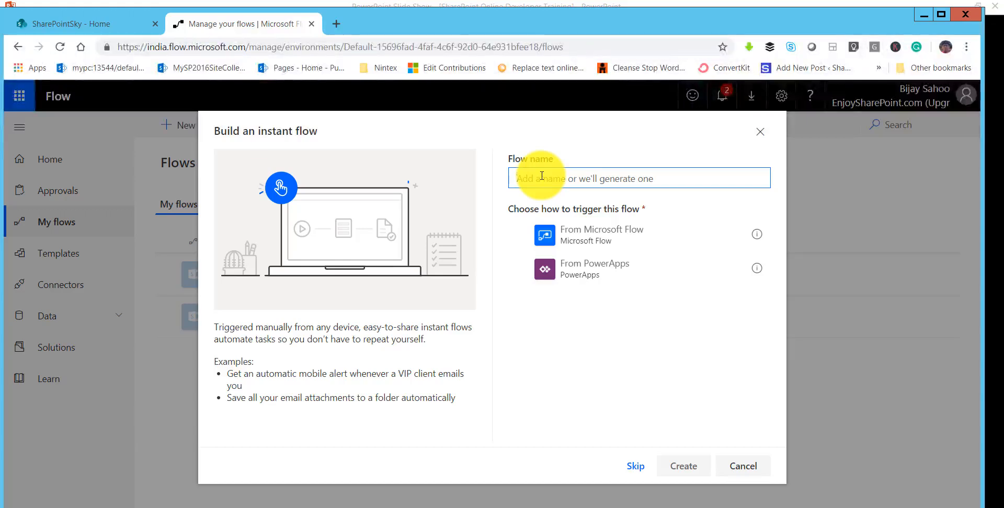
pyautogui.write('Cre')
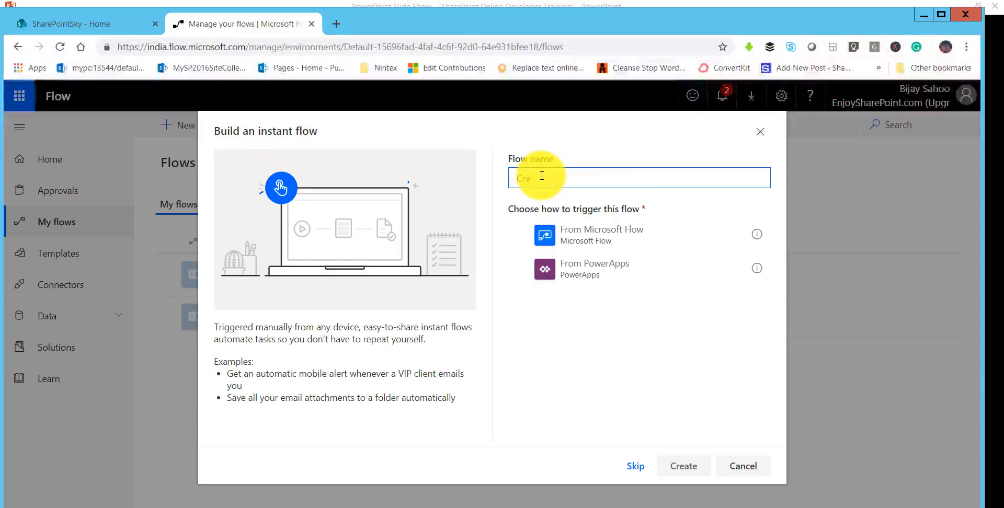
pyautogui.write('ate List')
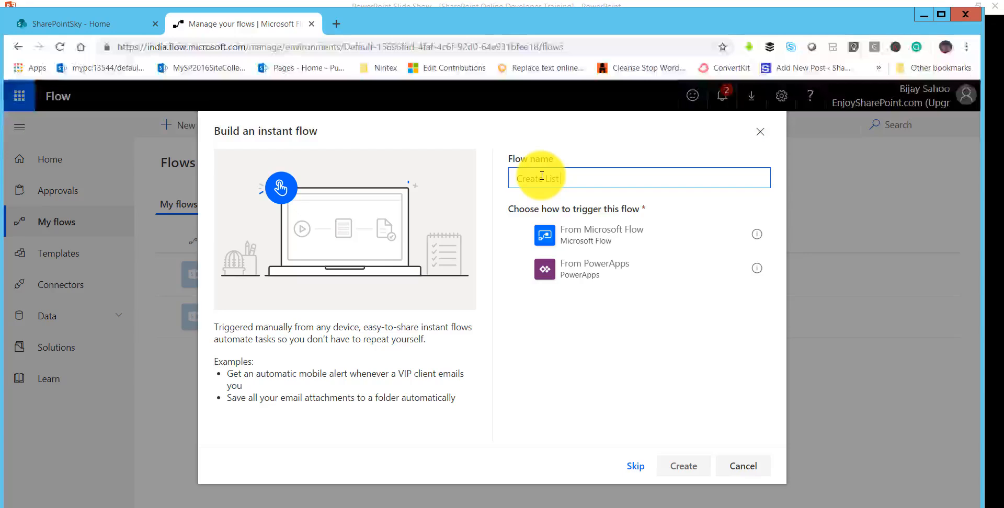
pyautogui.write(' From M')
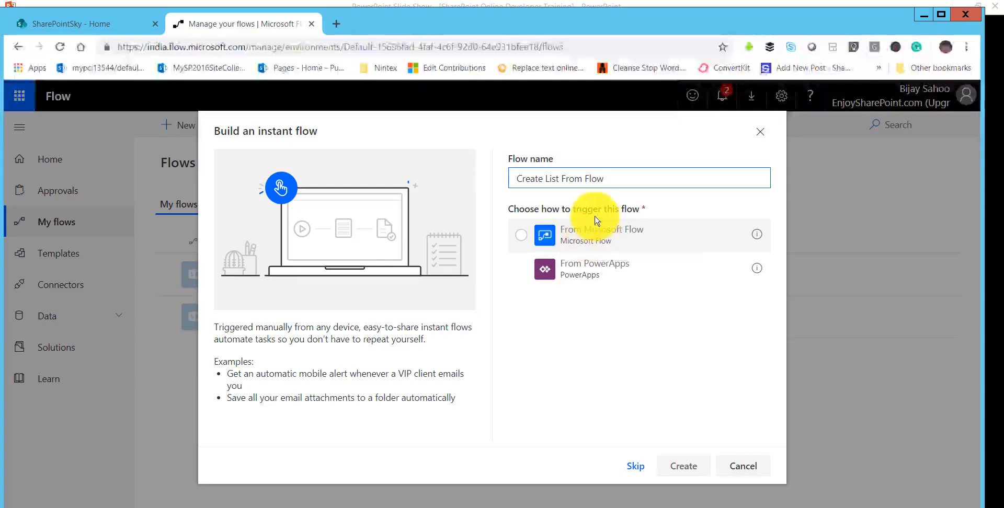
pyautogui.click(600, 233)
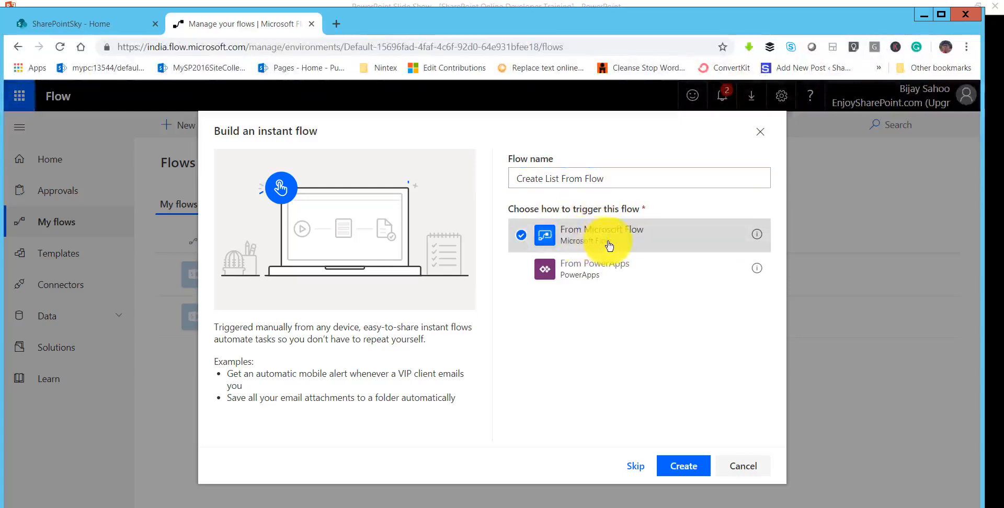
pyautogui.click(686, 472)
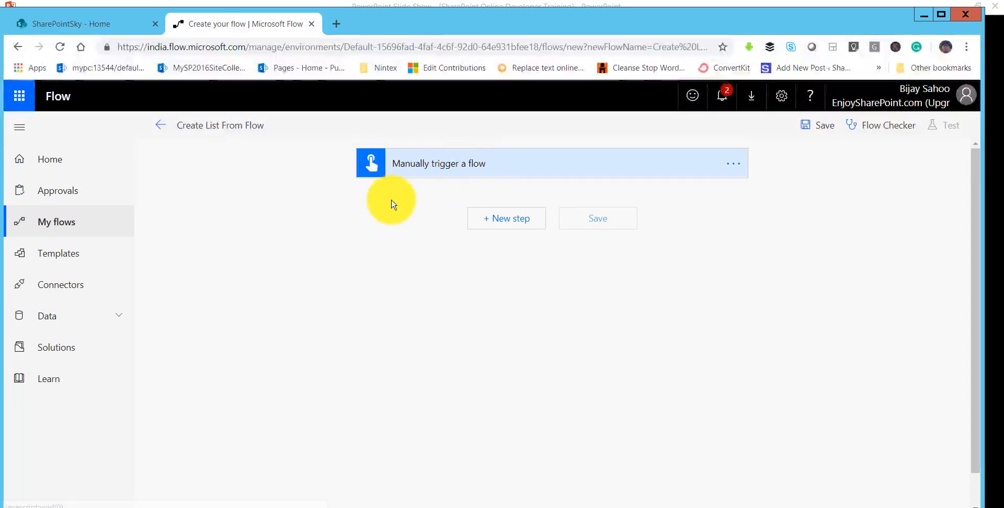
# Search the actions for "http" and add Send an HTTP request to SharePoint as a new flow step.
pyautogui.click(515, 224)
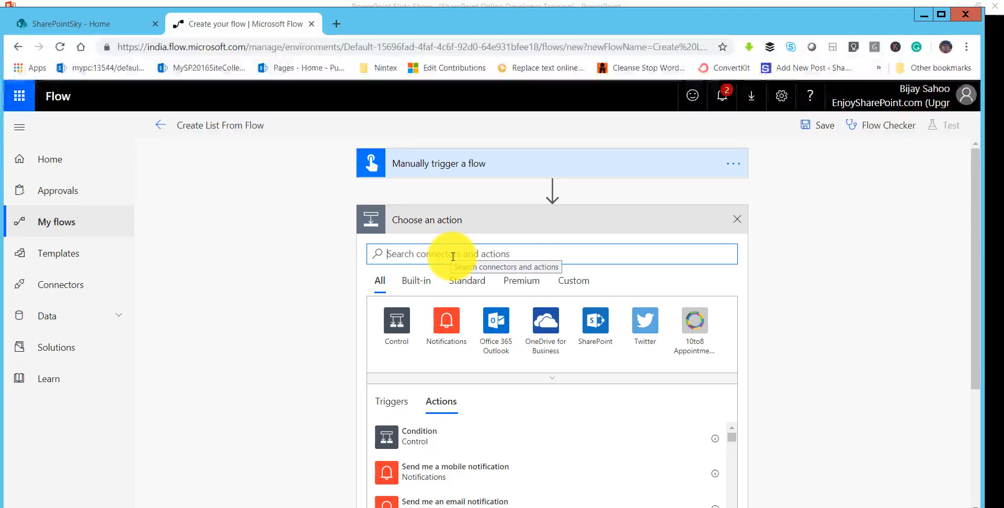
pyautogui.write('h')
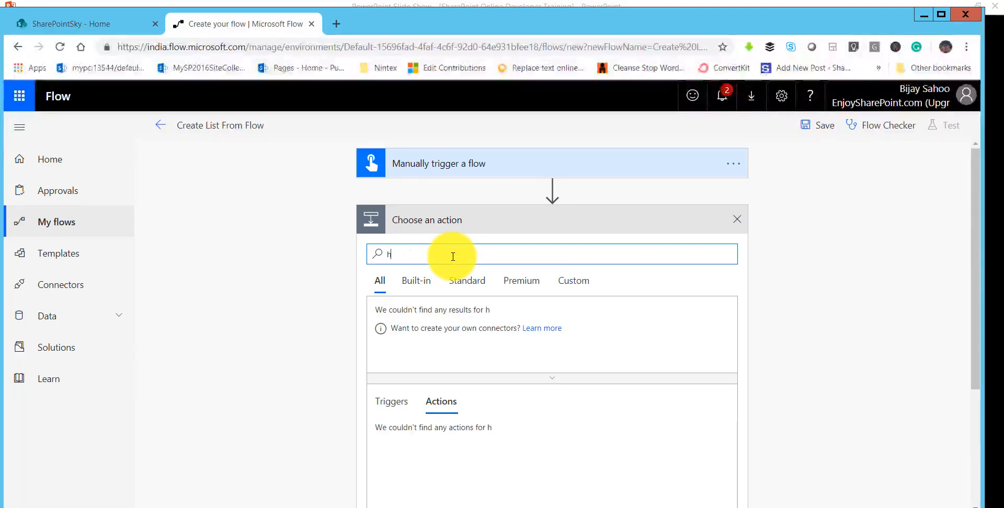
pyautogui.write('ttp')
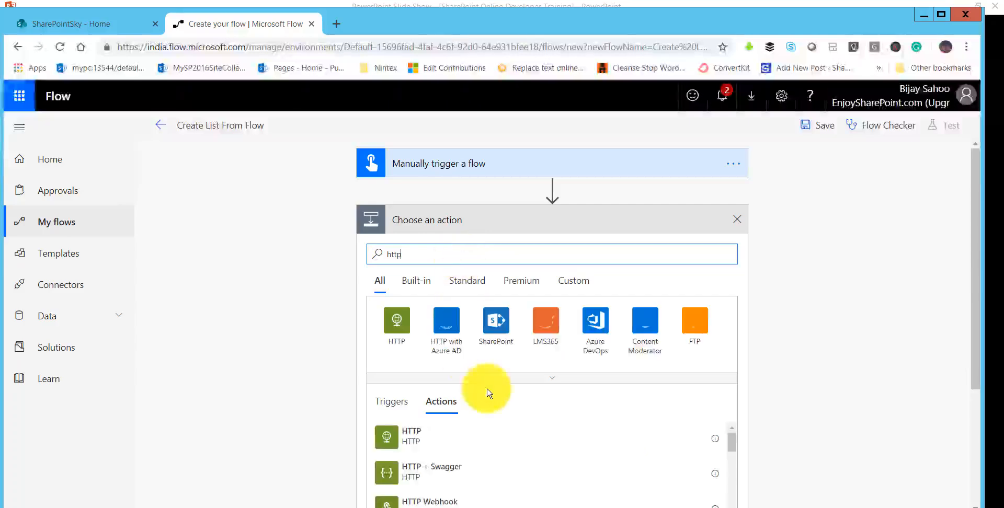
pyautogui.scroll(-3, 487, 396)
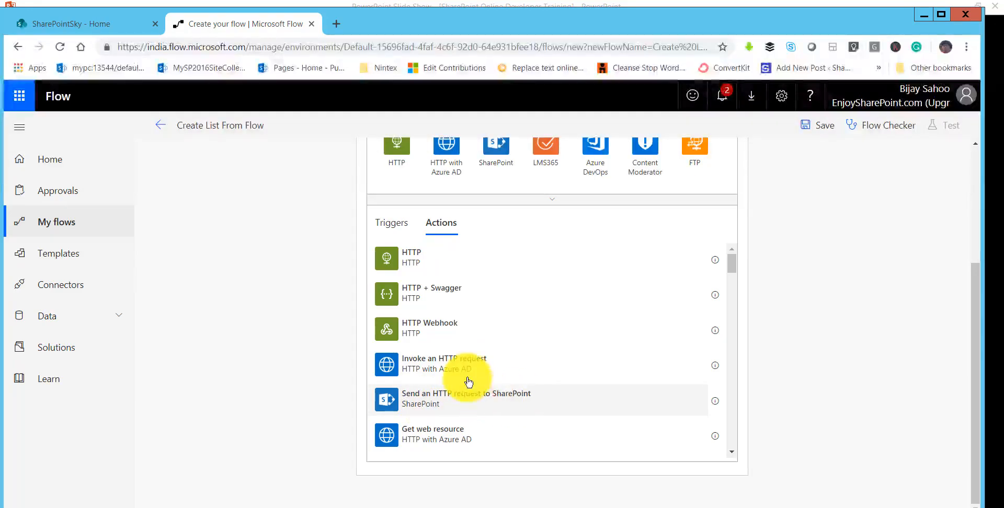
pyautogui.click(485, 405)
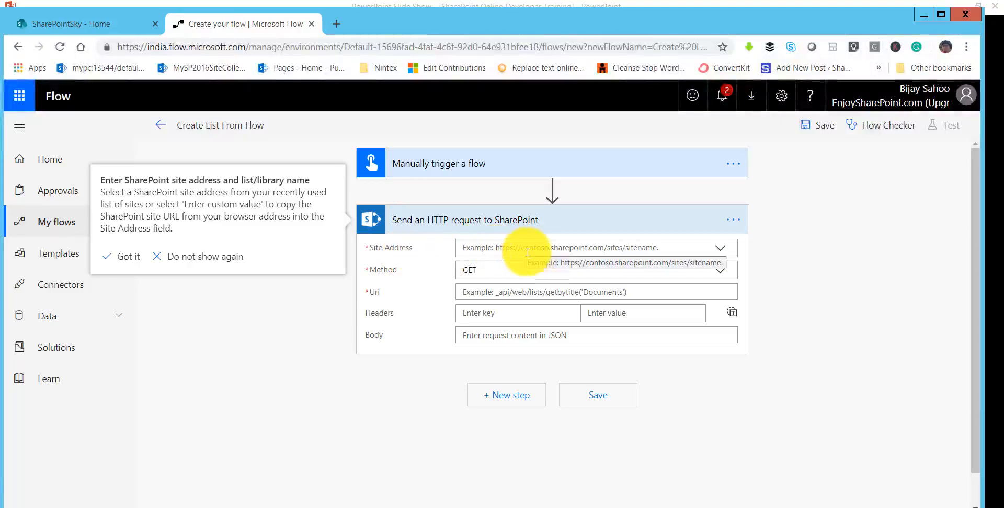
# Set the HTTP request's site address to the SharePointSky site and its method to POST.
pyautogui.click(723, 249)
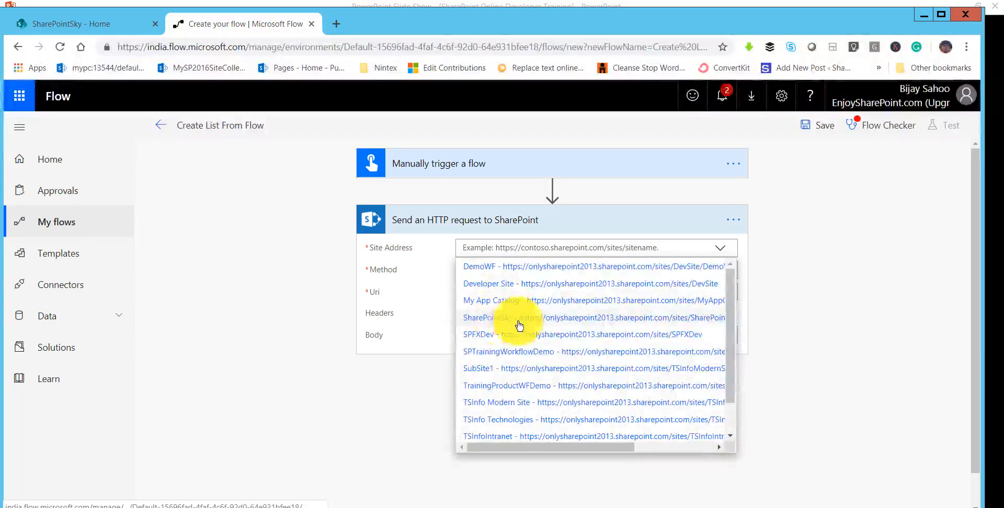
pyautogui.click(520, 324)
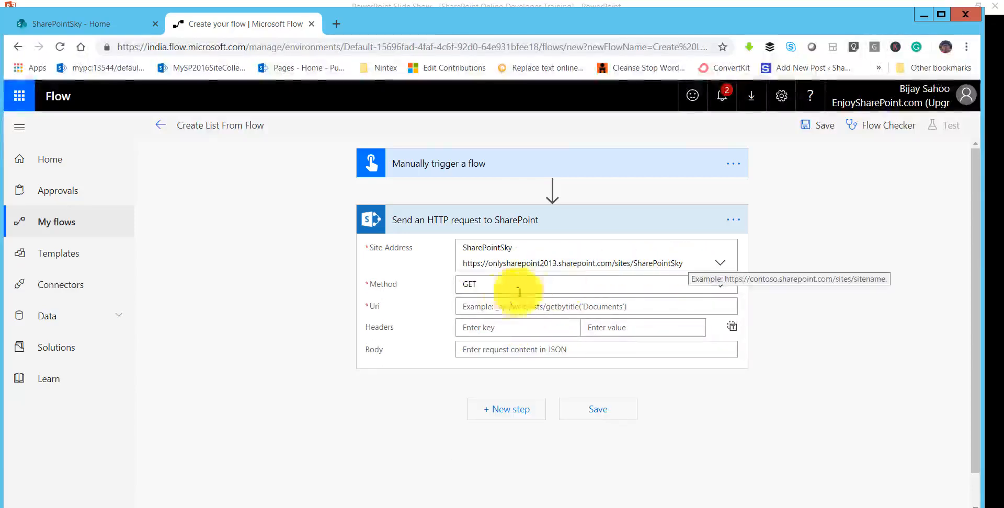
pyautogui.click(465, 285)
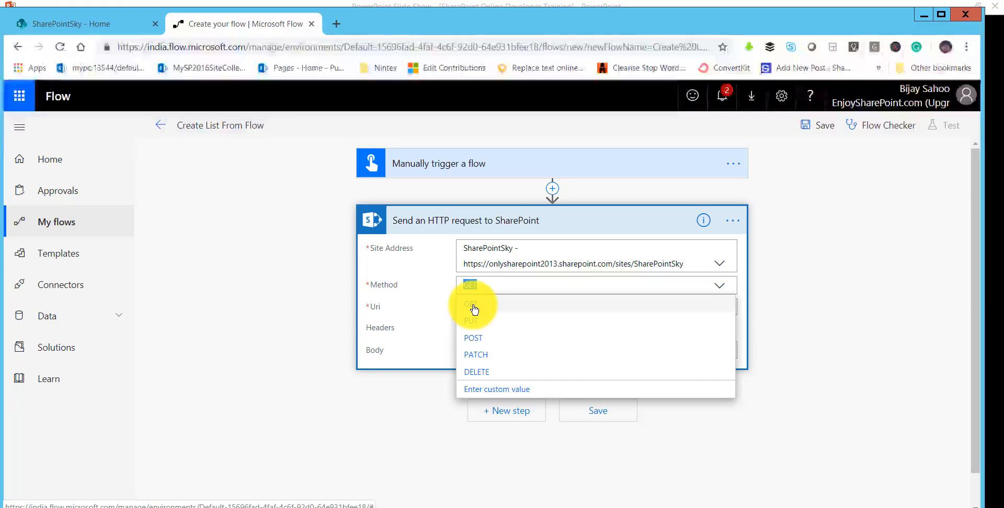
pyautogui.click(477, 338)
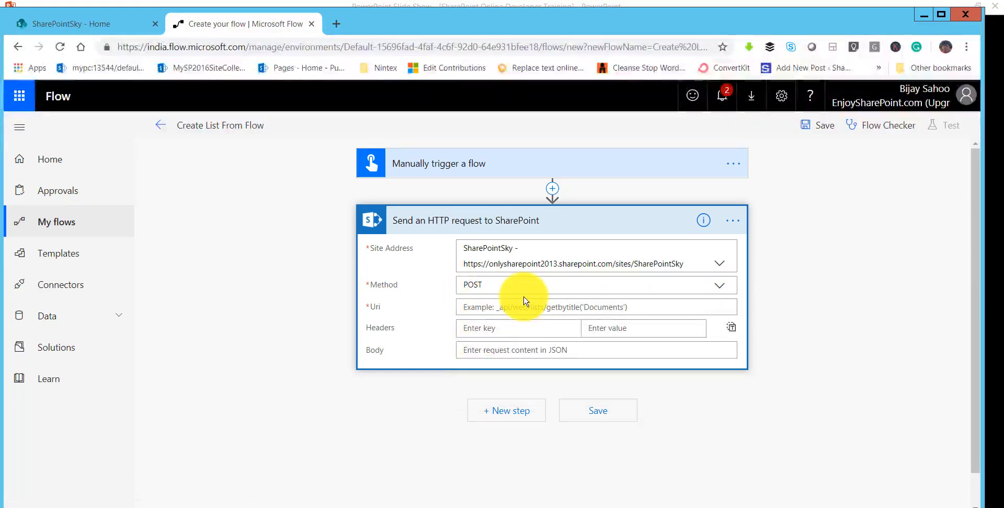
# Set the HTTP request's Uri to _api/web/lists.
pyautogui.click(500, 308)
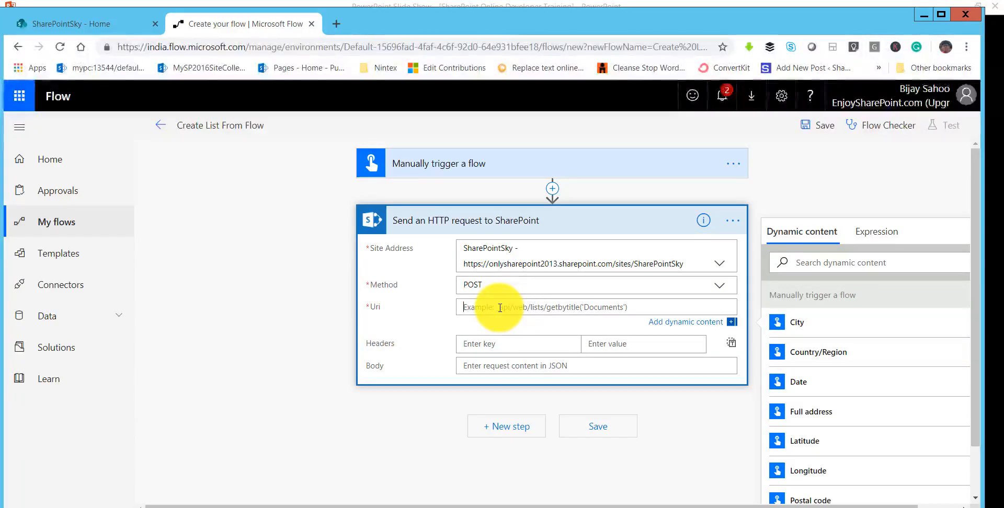
pyautogui.write('_')
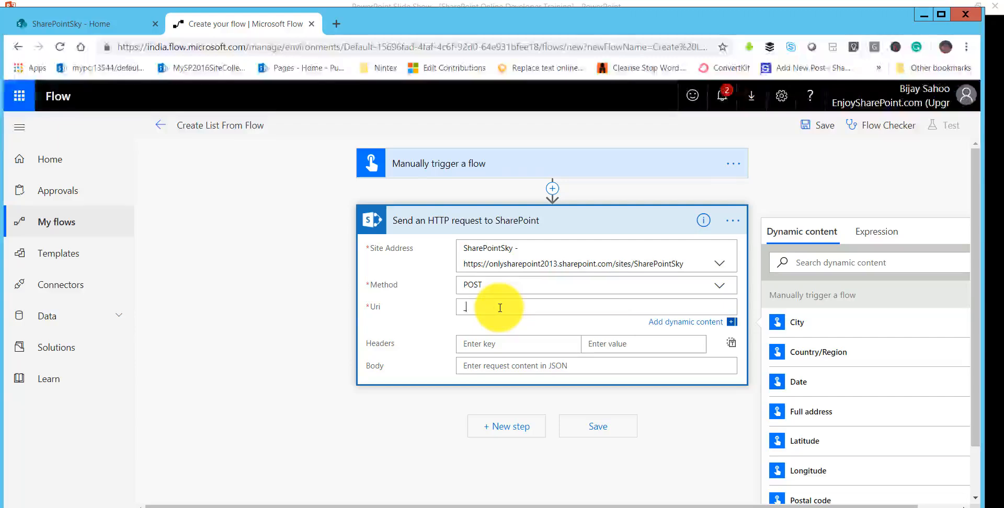
pyautogui.write('api/')
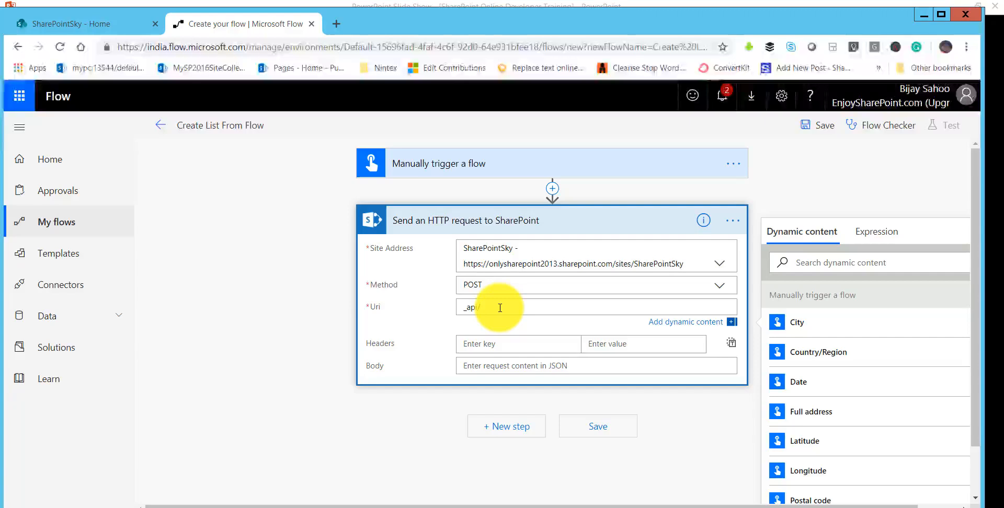
pyautogui.write('web')
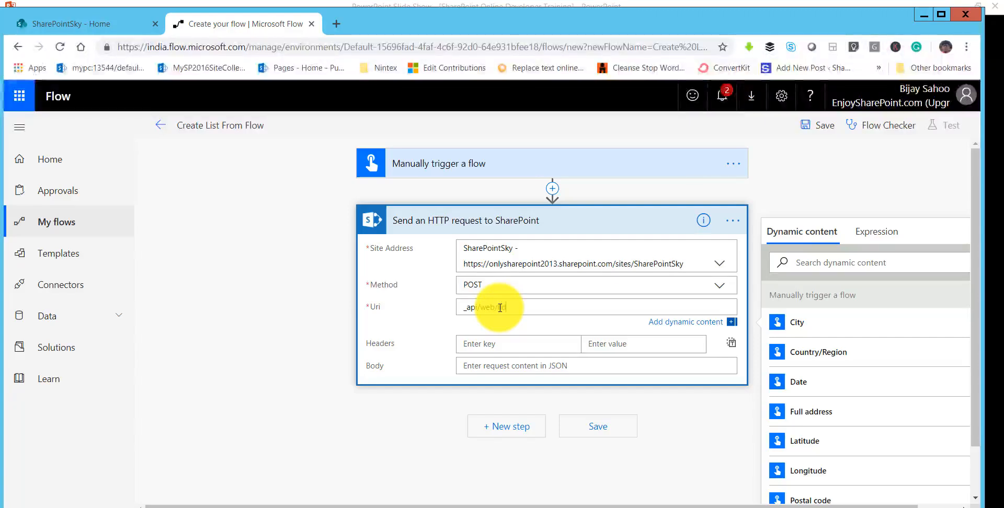
pyautogui.write('/lists')
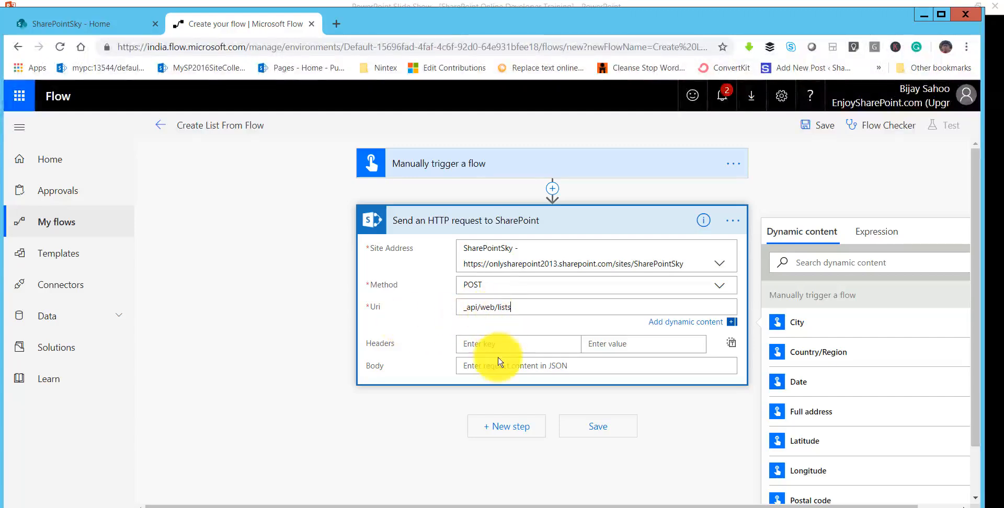
# Add a request header with the key content-type and the value application/json;odata=verbose.
pyautogui.click(483, 343)
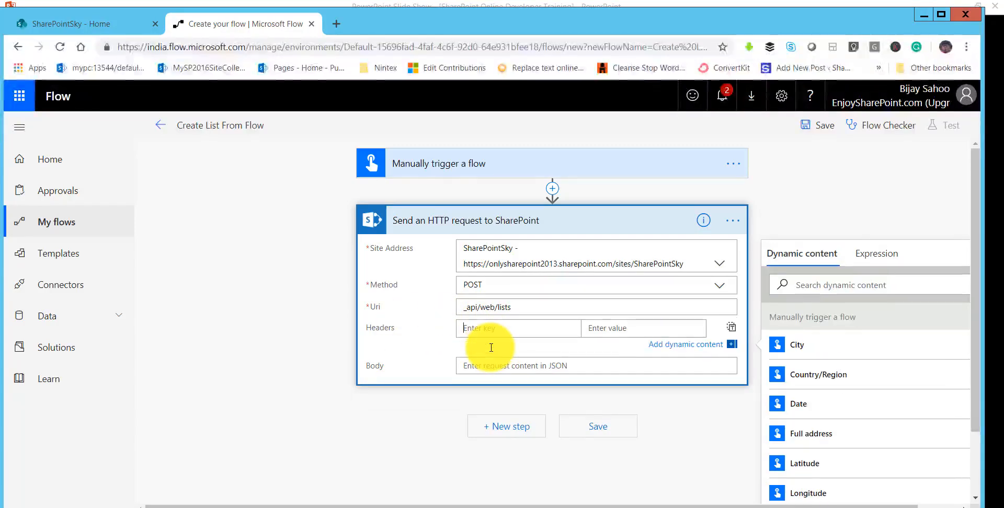
pyautogui.write('c')
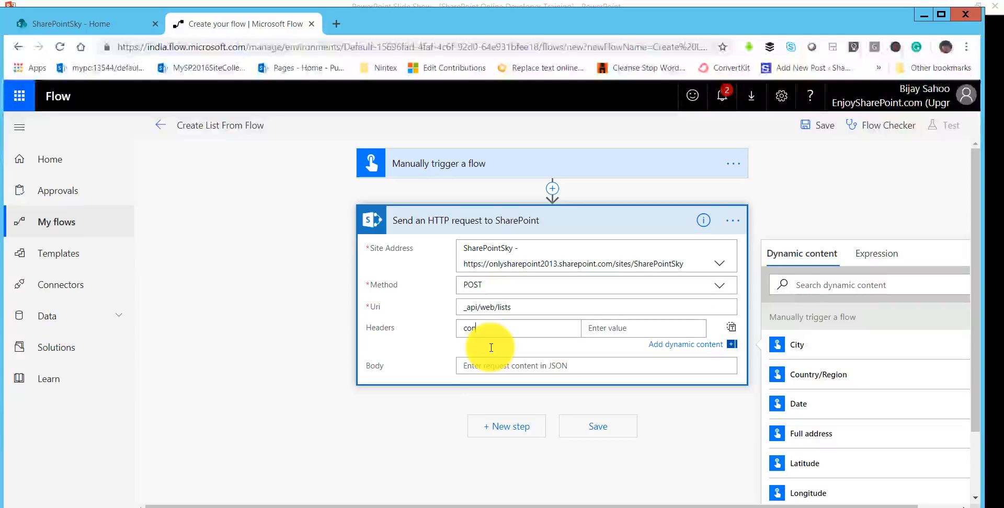
pyautogui.write('ont')
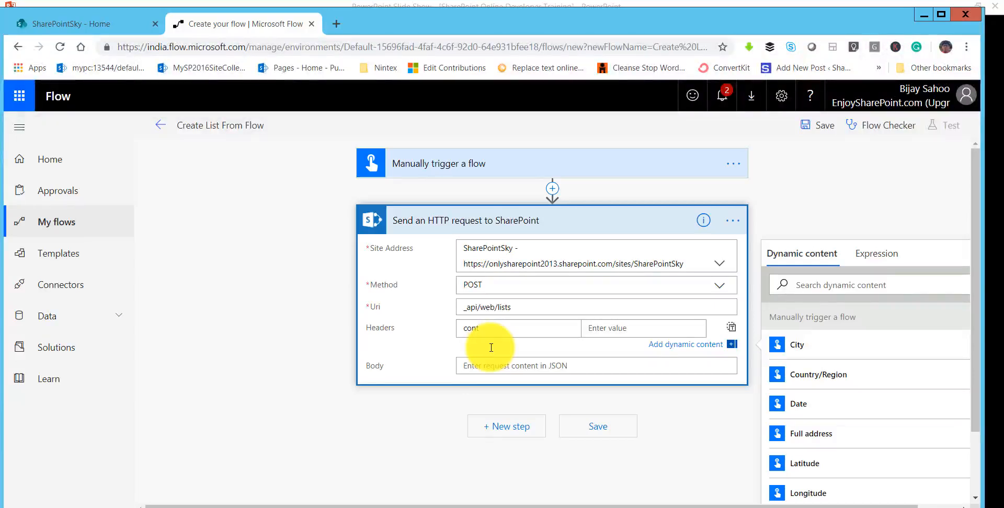
pyautogui.write('ent-')
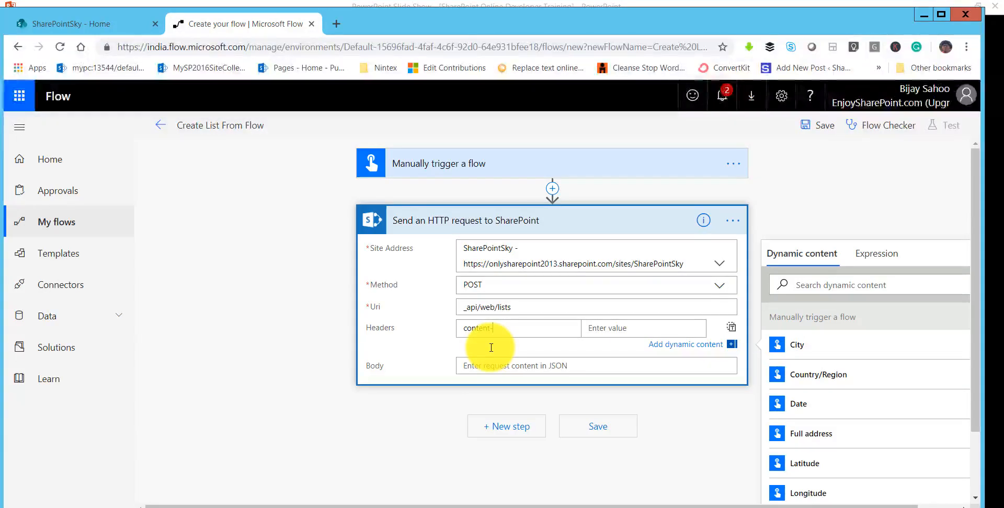
pyautogui.write('type')
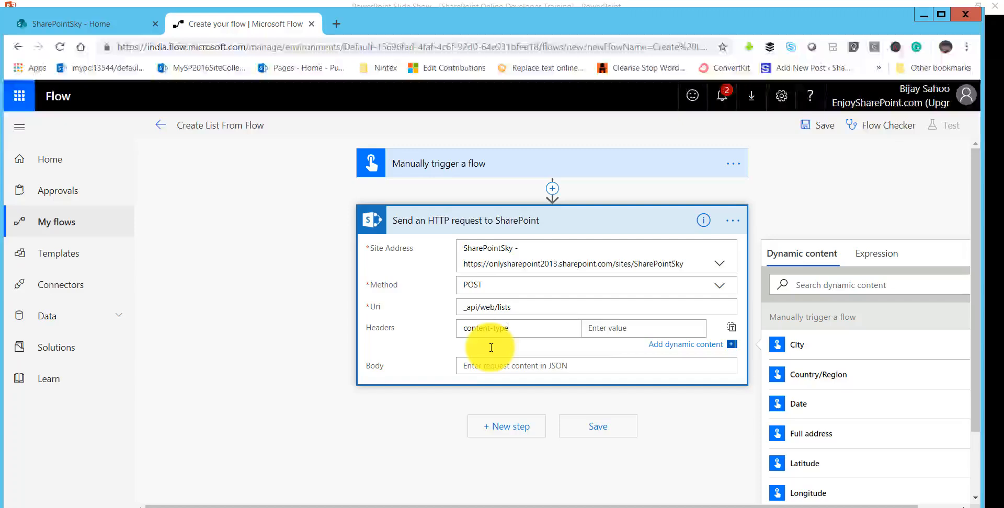
pyautogui.click(601, 331)
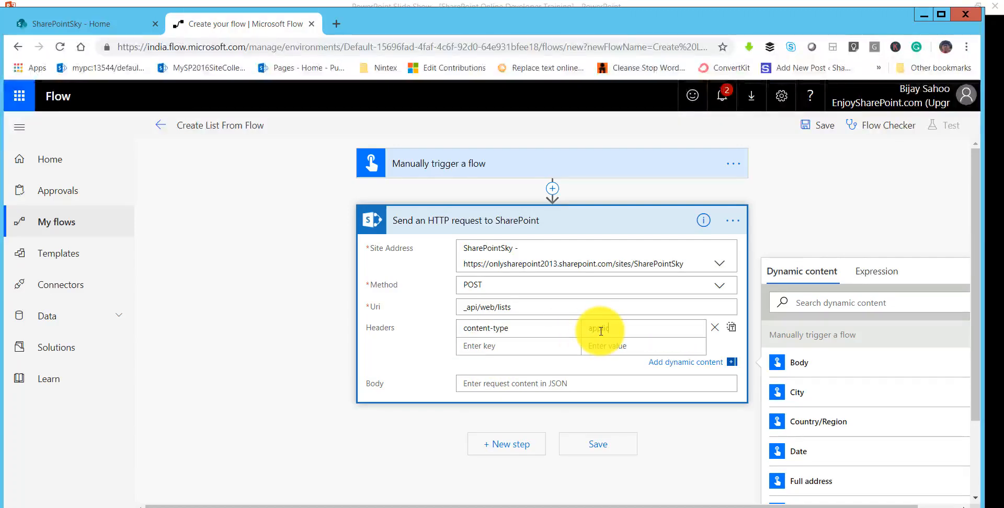
pyautogui.write('application')
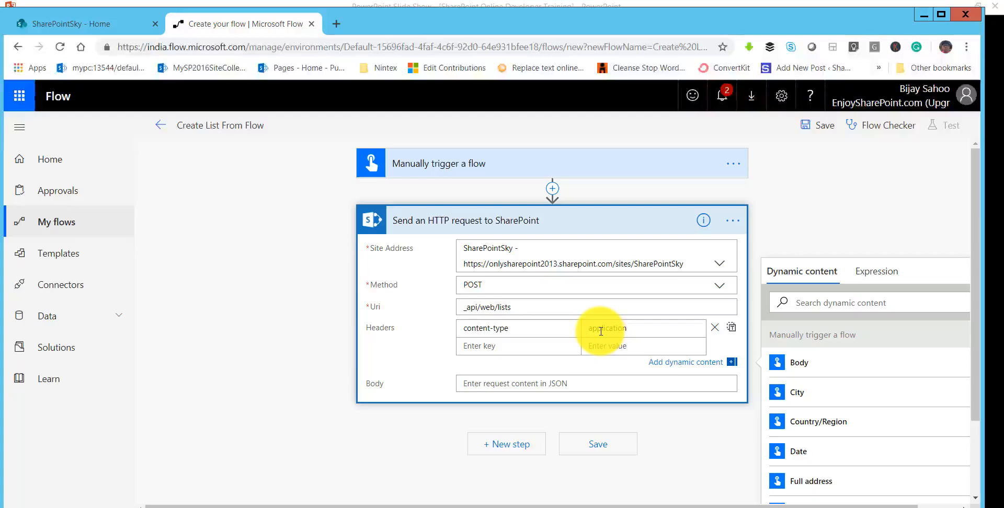
pyautogui.write('/js')
pyautogui.press('BackSpace')
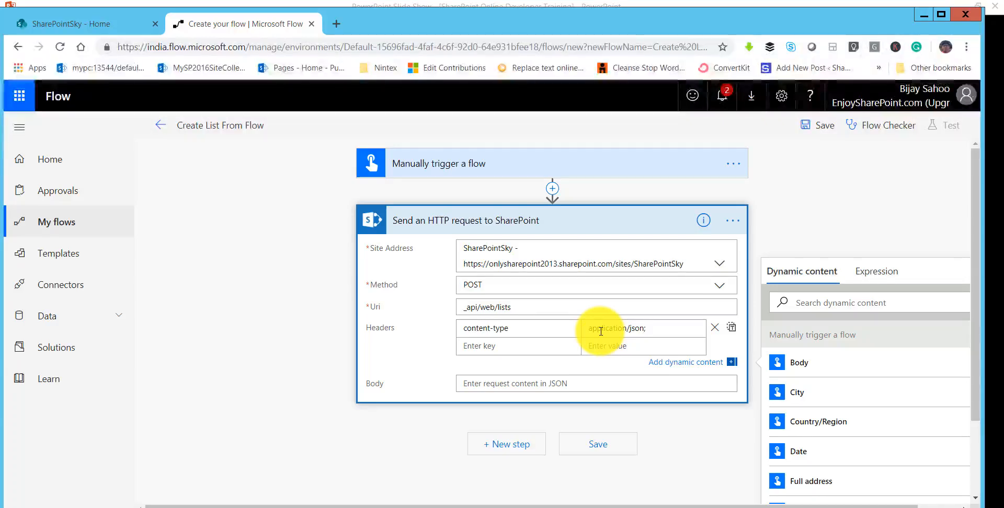
pyautogui.write(';odata=')
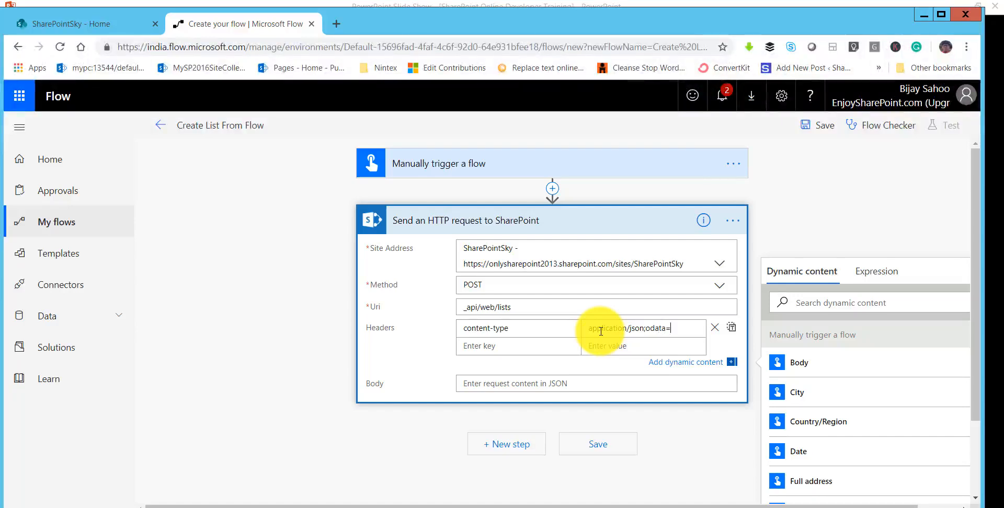
pyautogui.write('b')
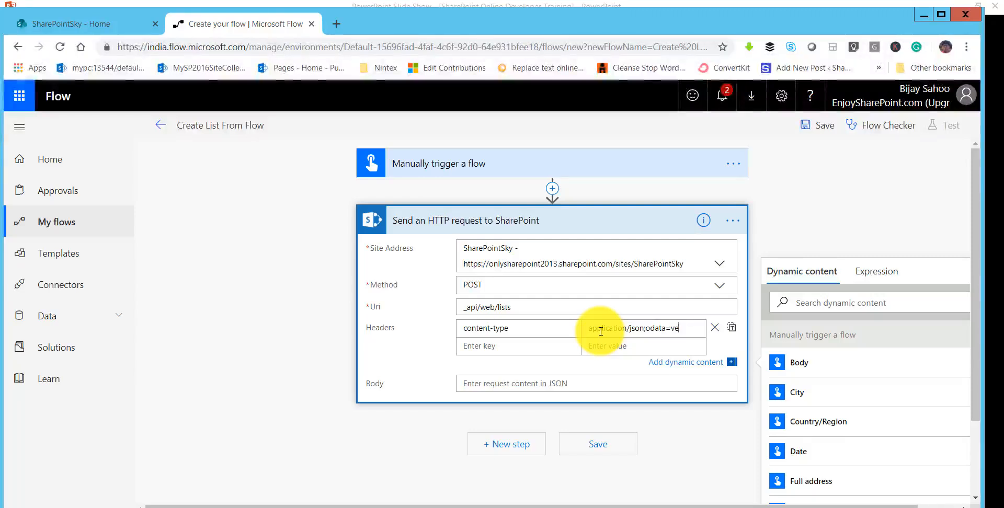
pyautogui.write('rbos')
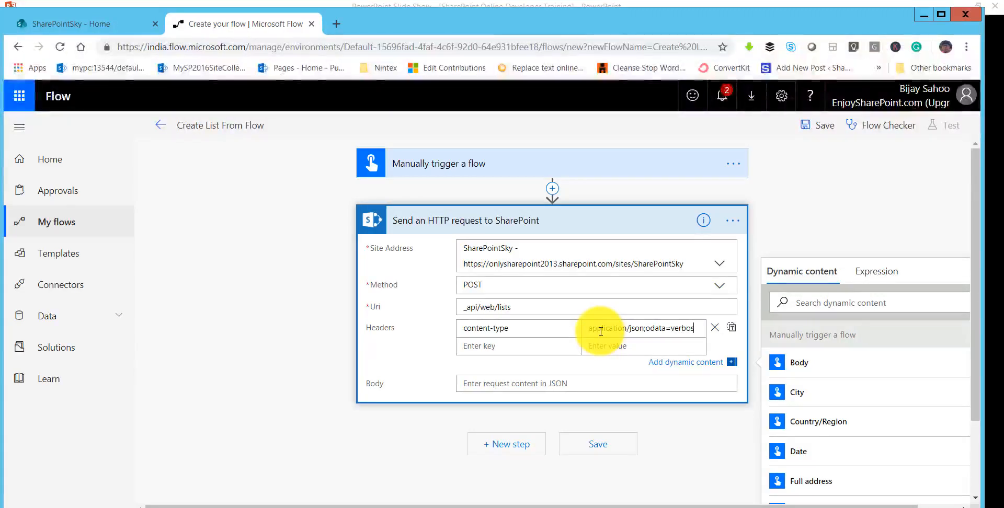
pyautogui.write('e')
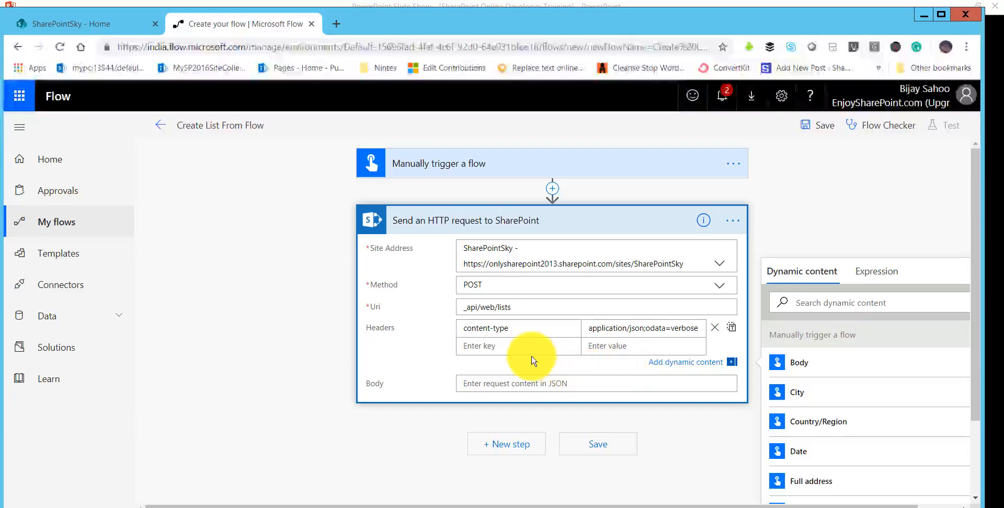
# Start the HTTP request's JSON body with an opening and a closing curly brace, leaving an empty line between them.
pyautogui.click(498, 383)
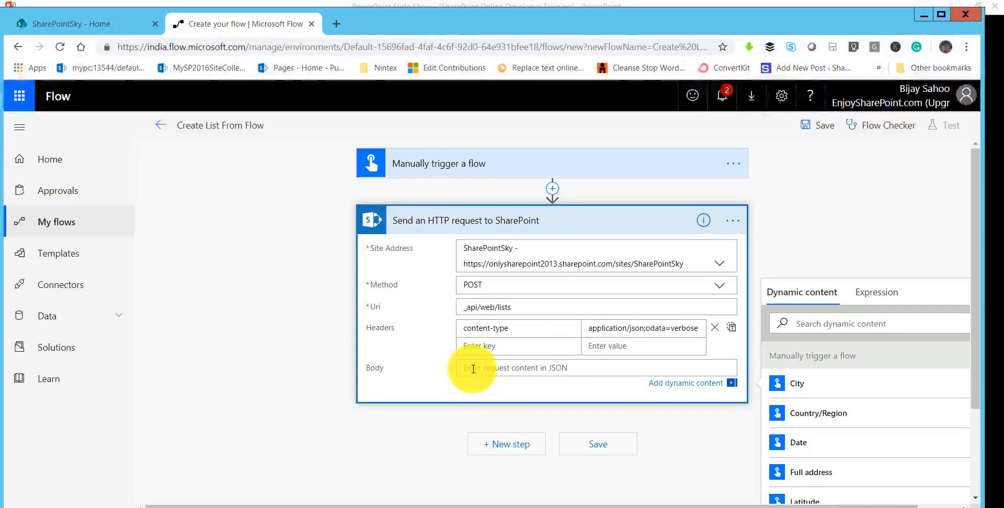
pyautogui.scroll(-1, 473, 368)
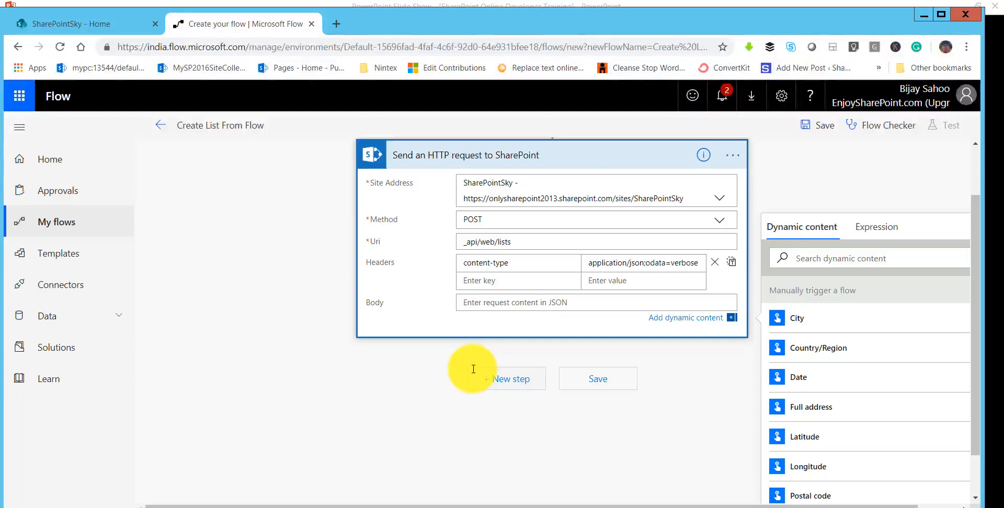
pyautogui.write('{')
pyautogui.press('Return')
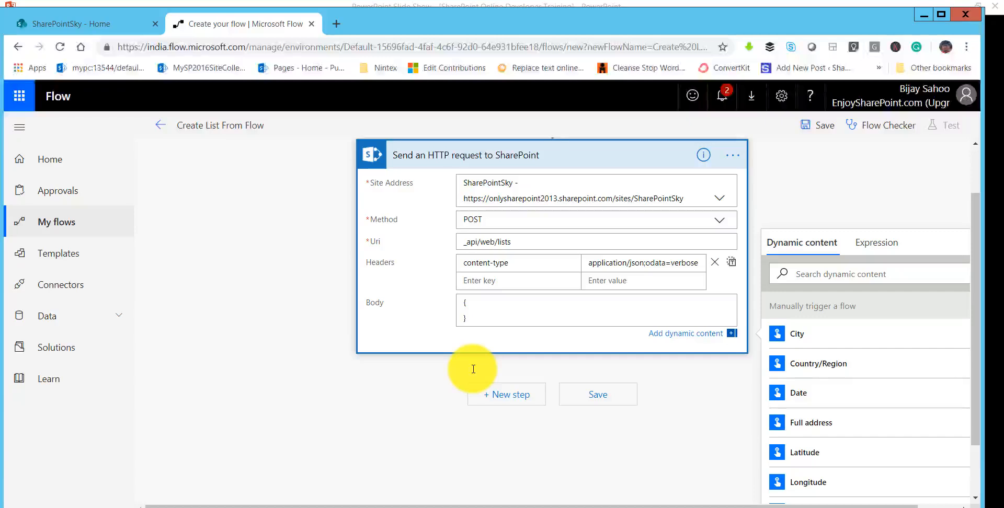
pyautogui.press('Return')
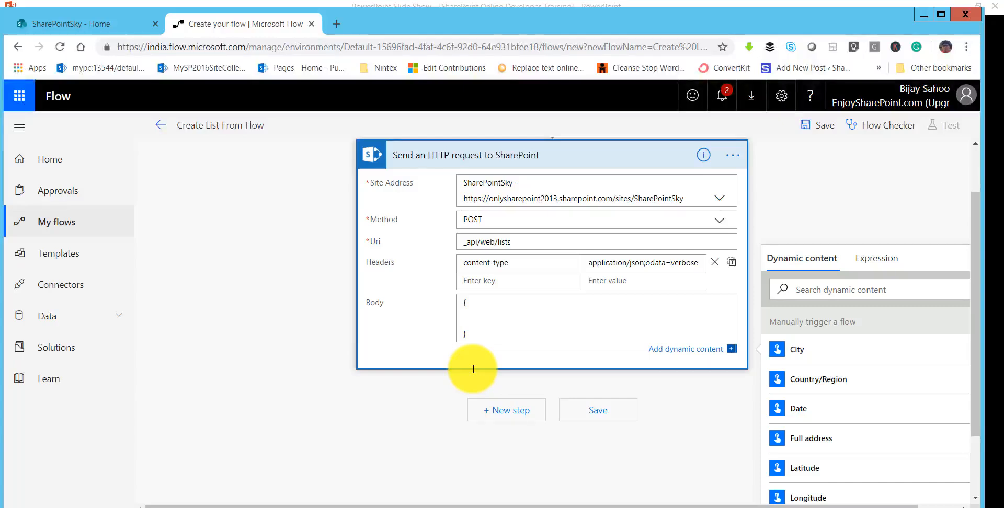
# Add a "__metadata" key with an empty quoted value inside the body's braces.
pyautogui.write('"')
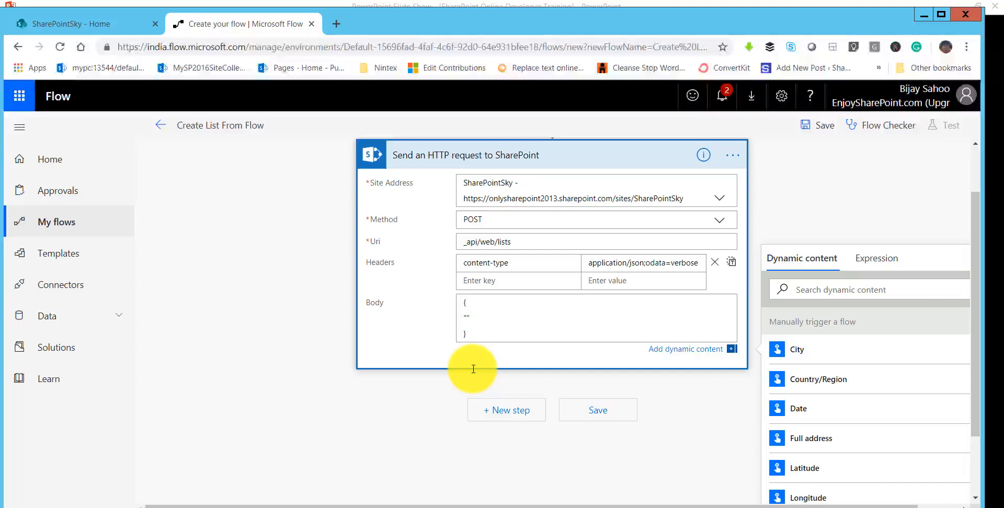
pyautogui.write(':')
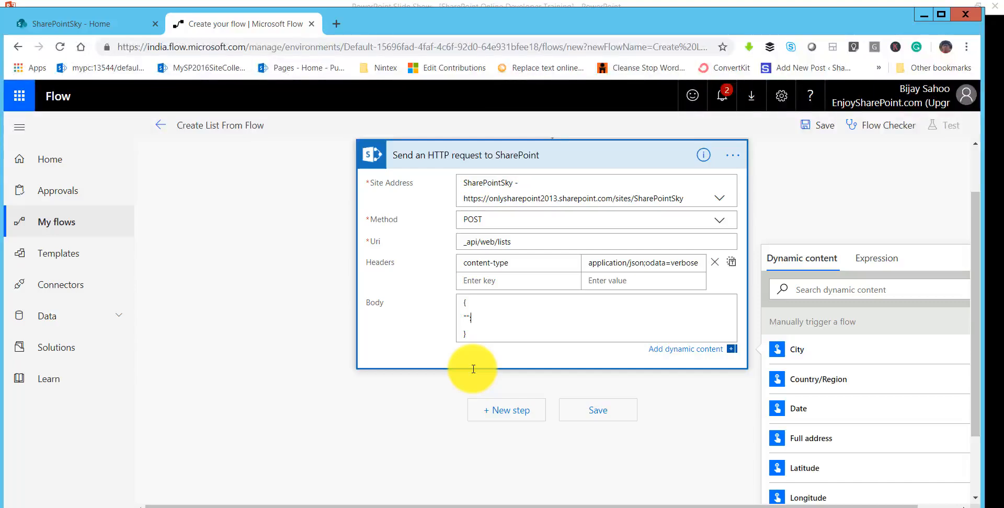
pyautogui.write('""')
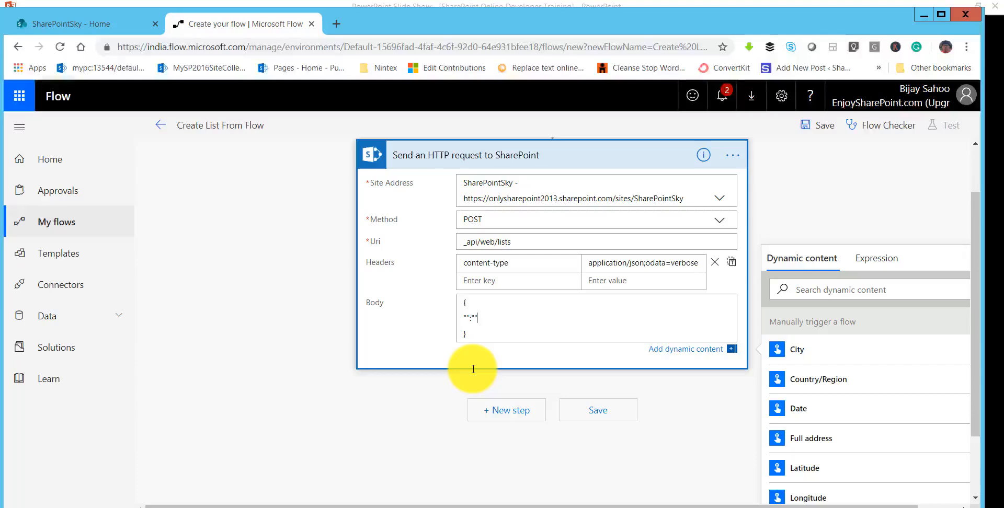
pyautogui.press('Home')
pyautogui.press('Right')
pyautogui.write('__')
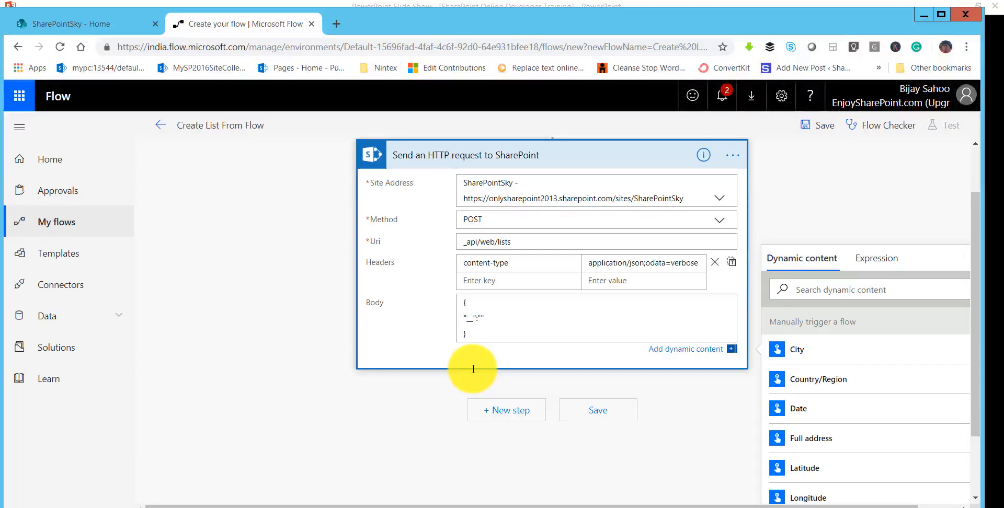
pyautogui.write('meta')
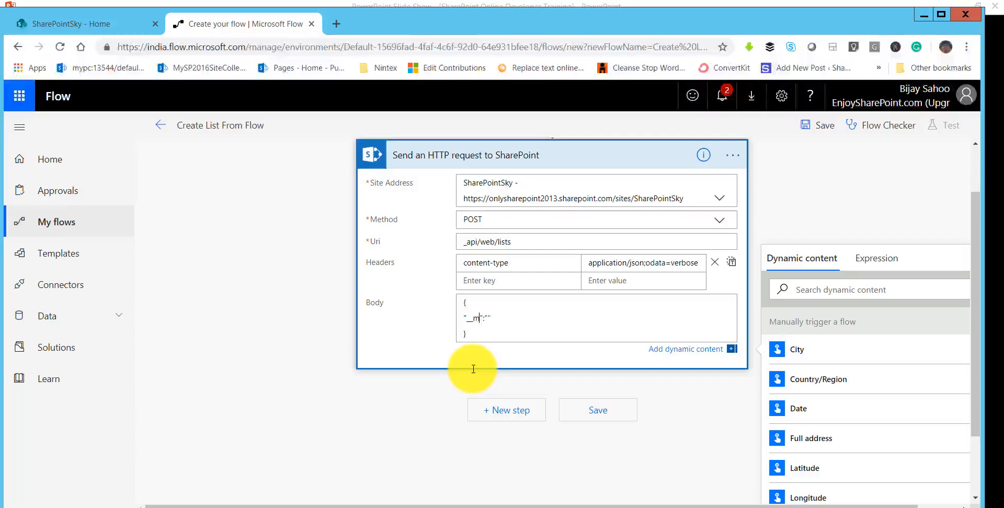
pyautogui.write('data')
# Replace the "__metadata" value with a nested object in curly braces holding an empty quoted key-value pair, followed by a comma.
pyautogui.click(512, 319)
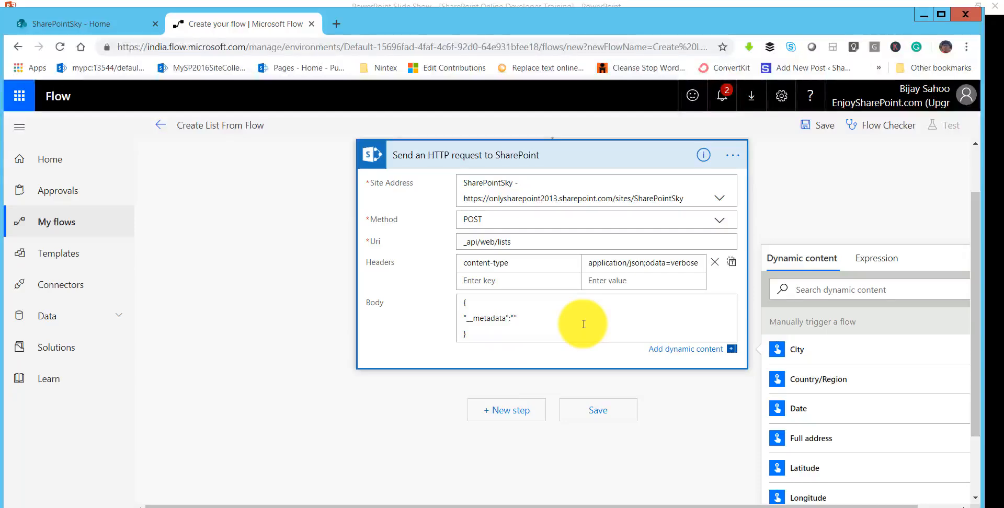
pyautogui.write('{')
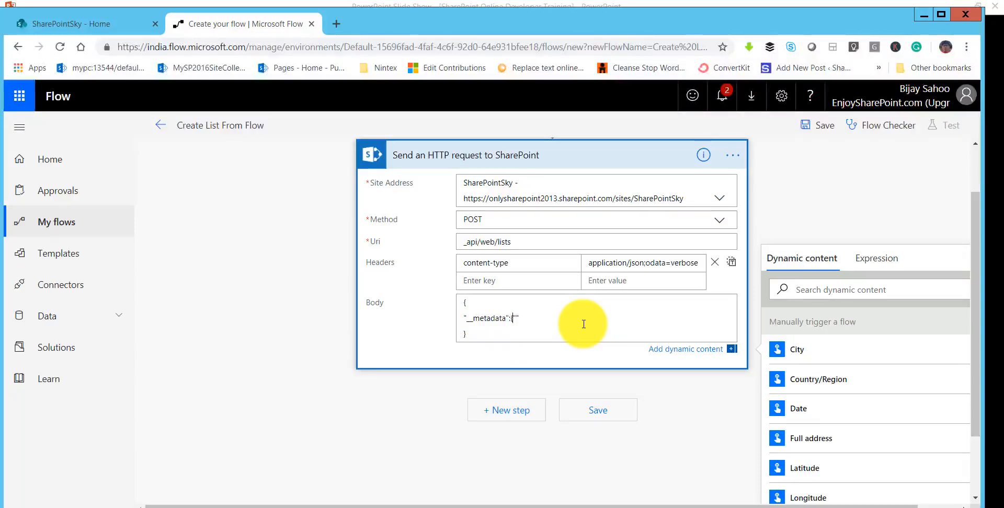
pyautogui.press('Delete')
pyautogui.press('Delete')
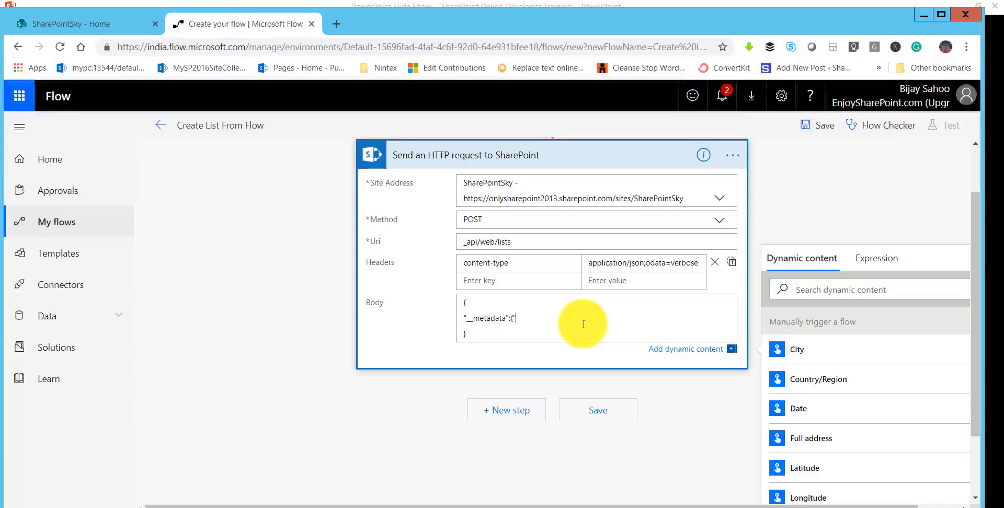
pyautogui.write('"":')
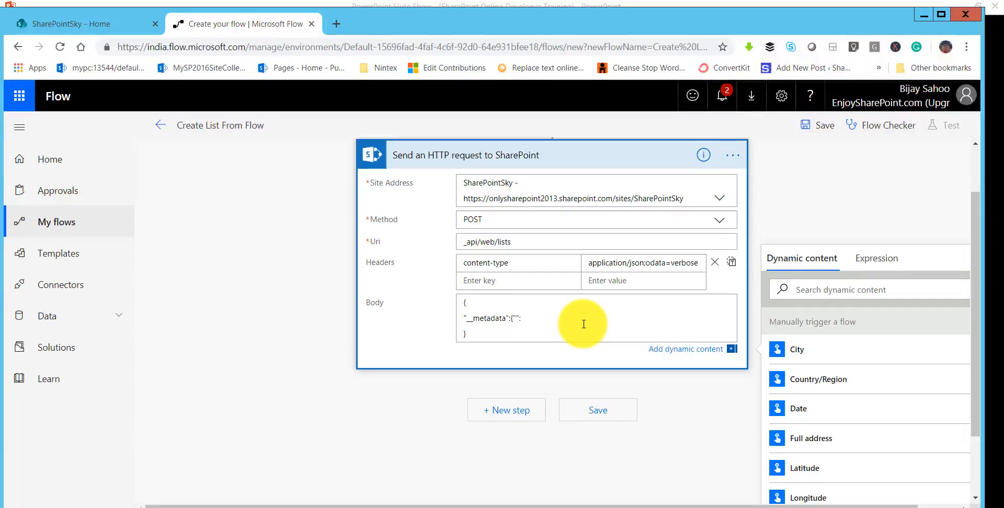
pyautogui.write('""')
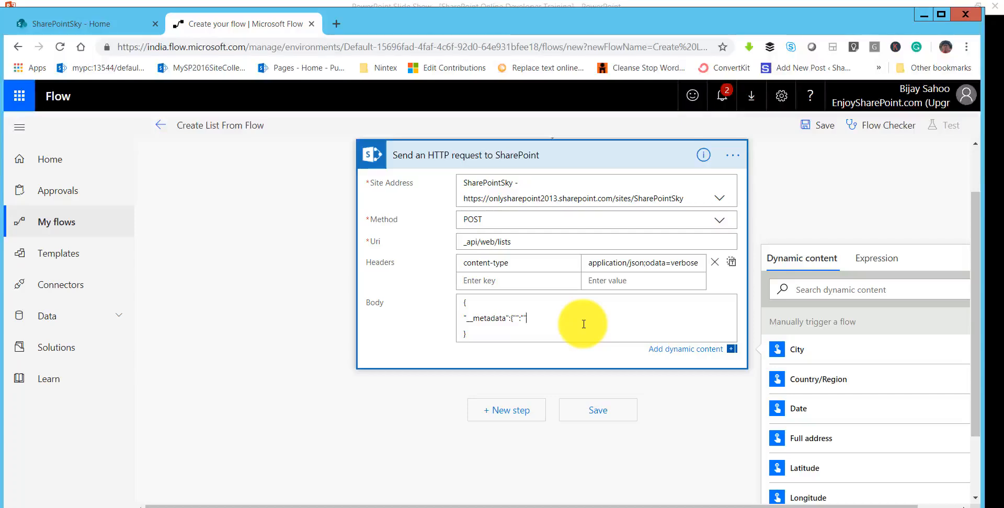
pyautogui.write('},')
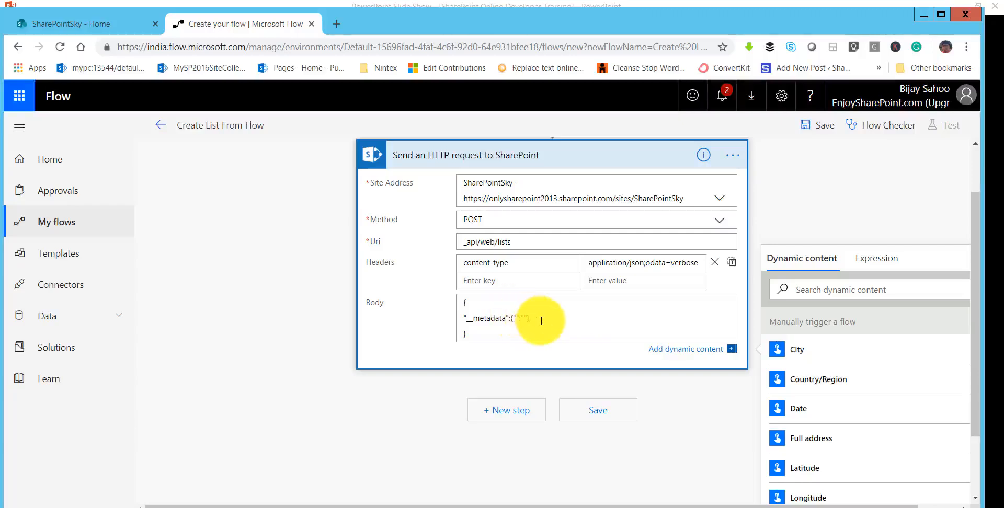
# Fill the nested metadata pair with the key type and the value SP.List.
pyautogui.write('type')
pyautogui.press('Right')
pyautogui.press('Right')
pyautogui.write('SP')
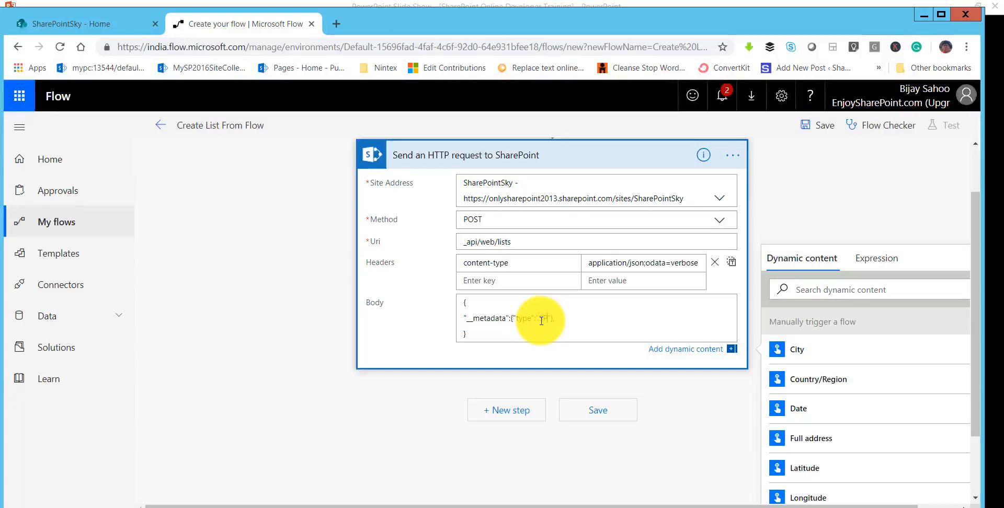
pyautogui.write('.List')
# Add three lines of empty quoted key-value pairs below the metadata line, with a comma after the first pair.
pyautogui.press('Return')
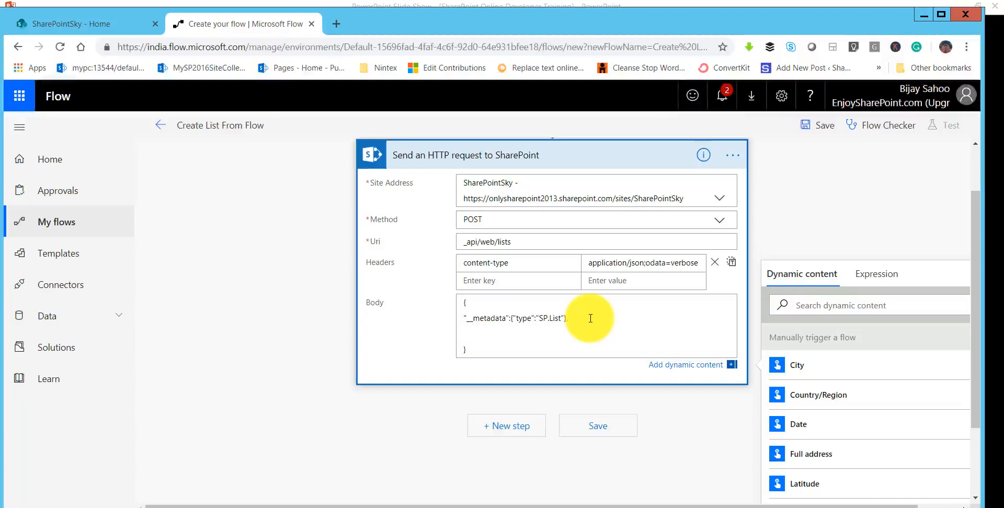
pyautogui.write('"":""')
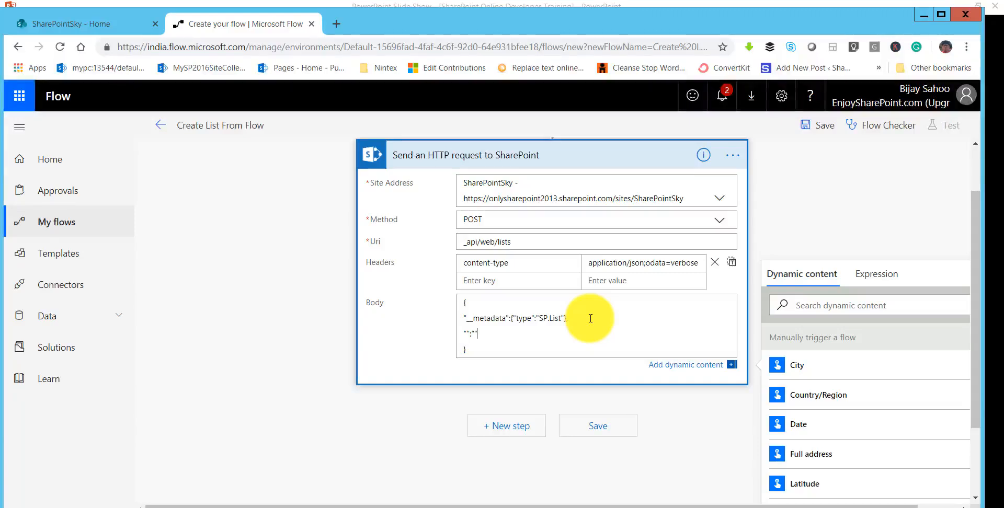
pyautogui.write(',')
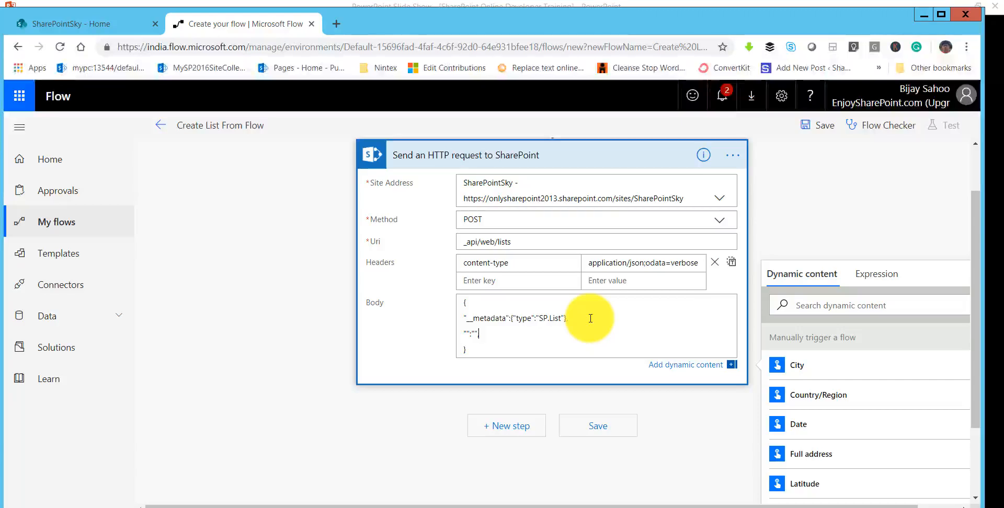
pyautogui.press('Return')
pyautogui.write('""')
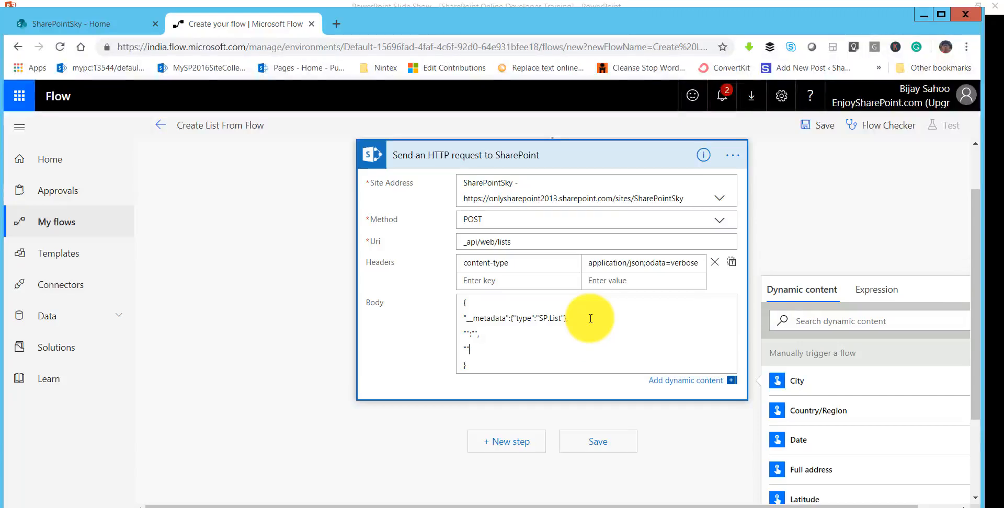
pyautogui.write(':""')
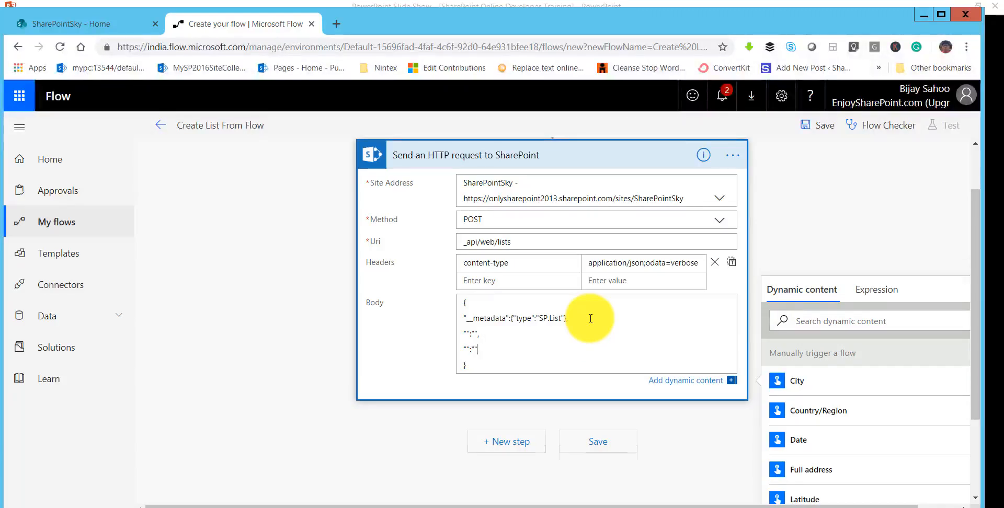
pyautogui.press('Return')
pyautogui.write('""')
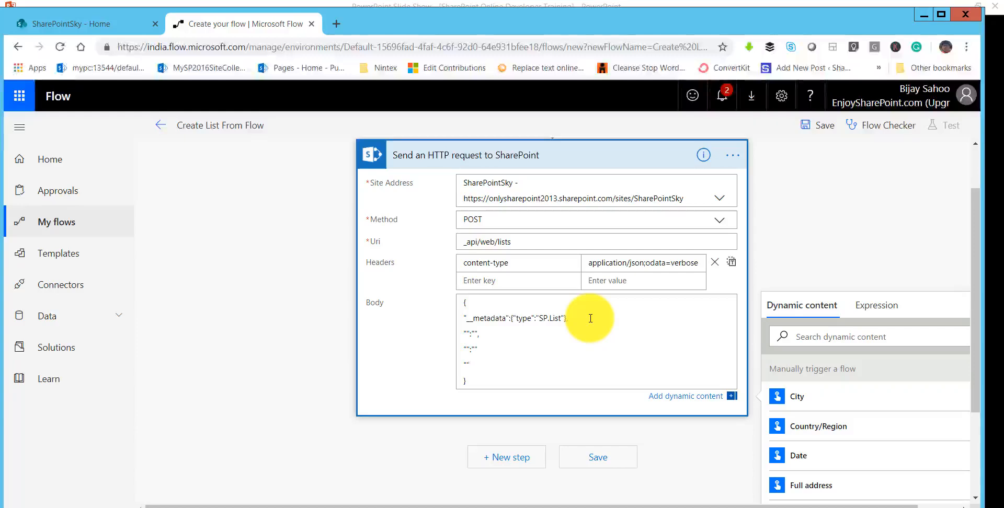
pyautogui.write(':""')
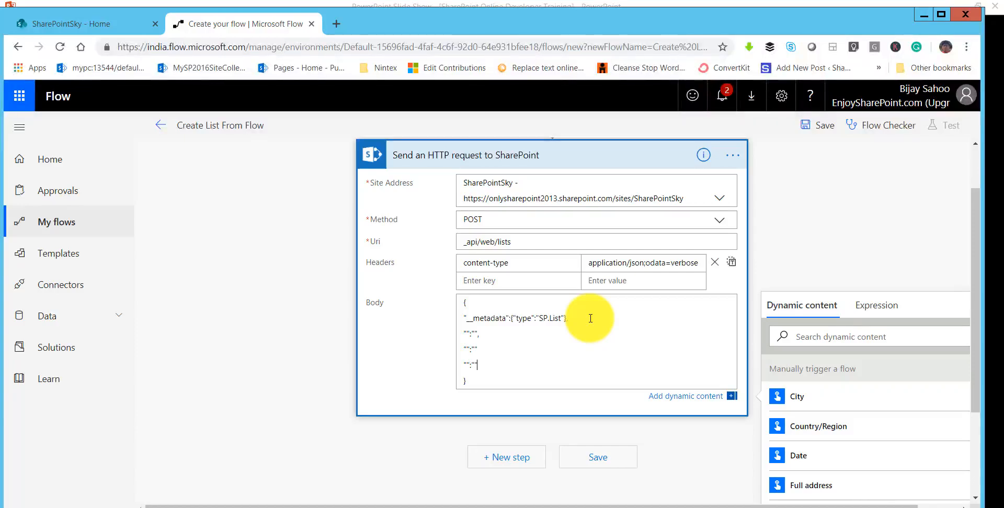
# Fill the first empty pair with the key BaseTemplate and the unquoted value 100.
pyautogui.click(465, 334)
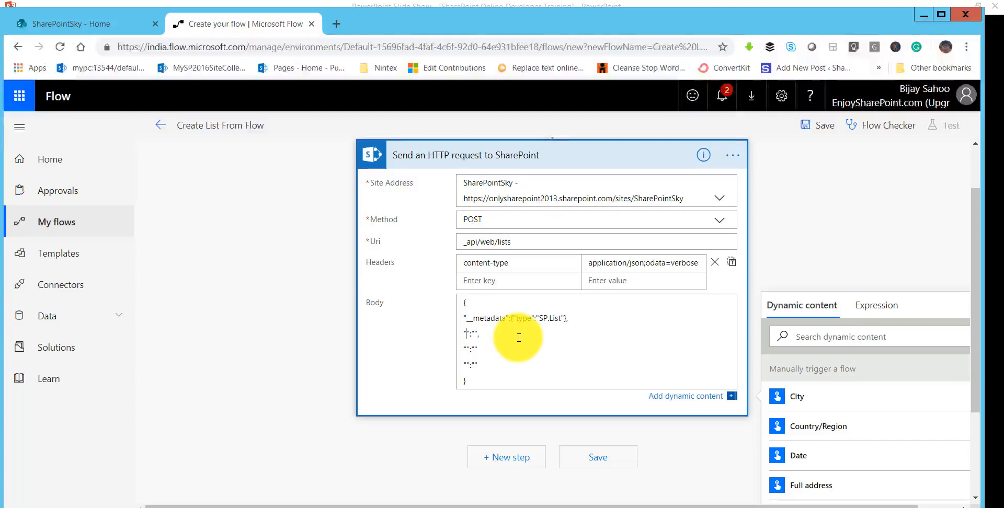
pyautogui.write('Base')
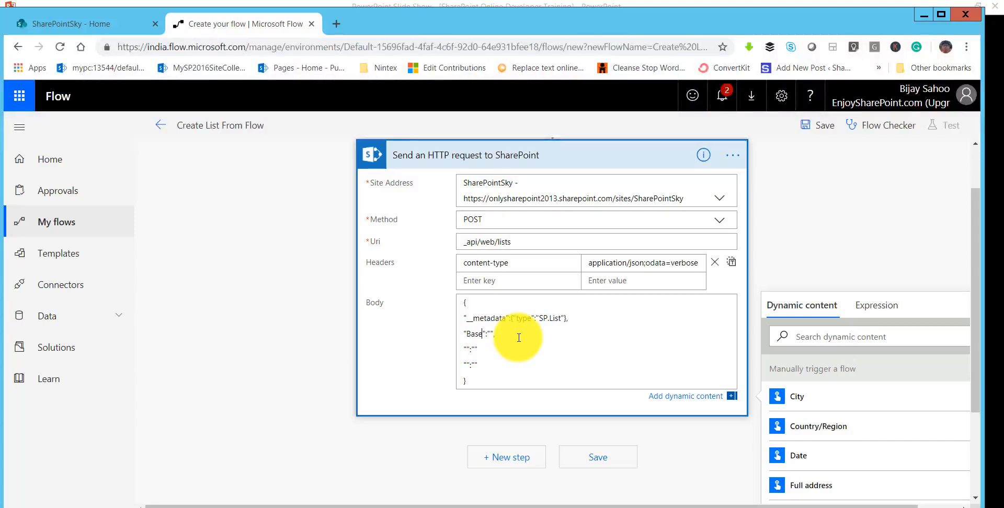
pyautogui.write('Template')
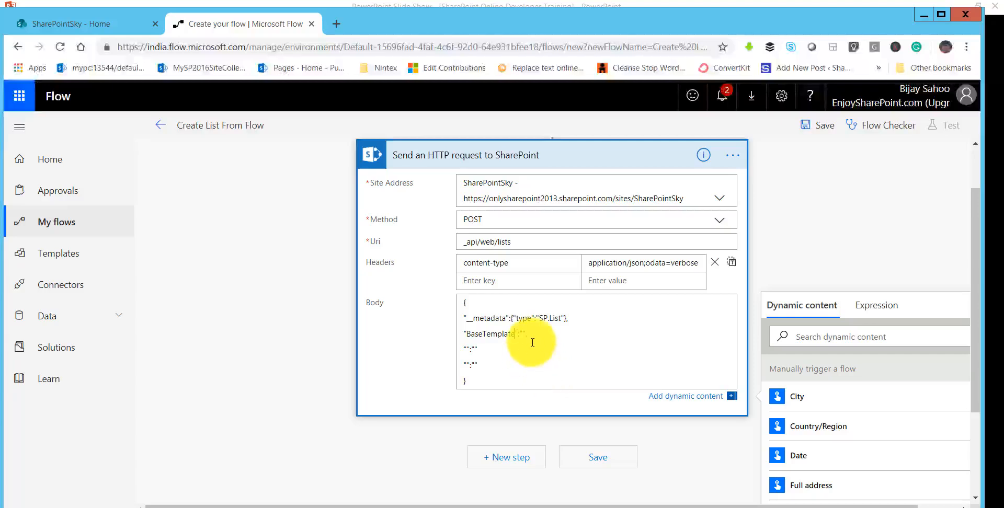
pyautogui.click(523, 334)
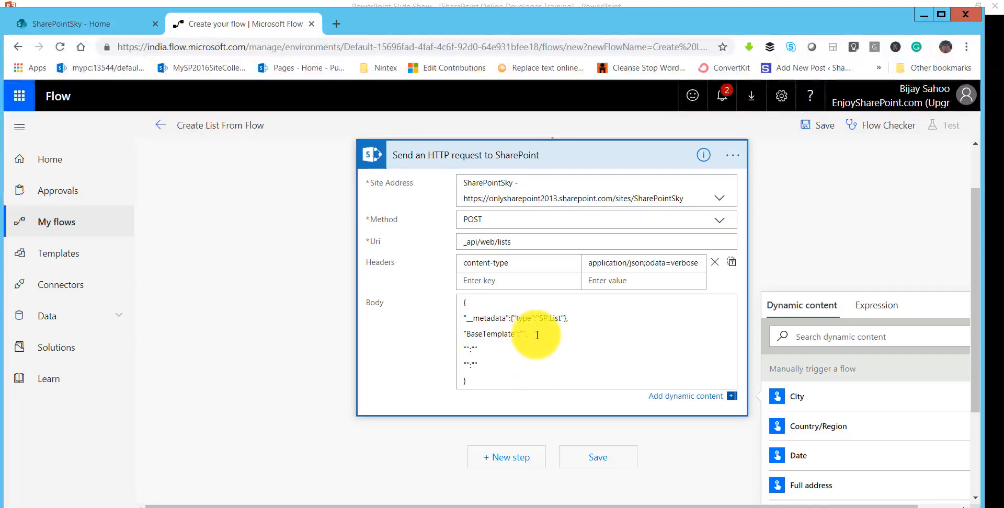
pyautogui.write('100')
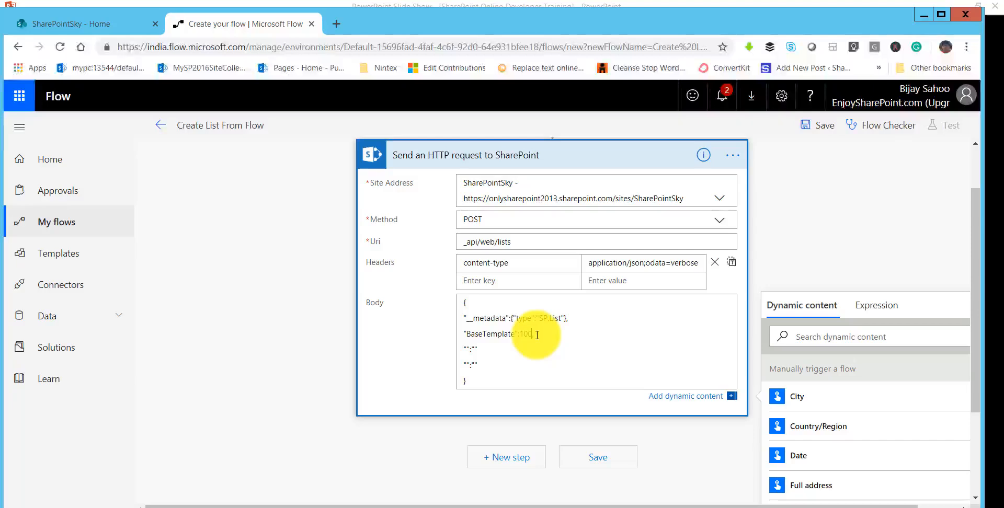
# Fill the pair below BaseTemplate with the key Title and the value FlowDemoList.
pyautogui.click(467, 349)
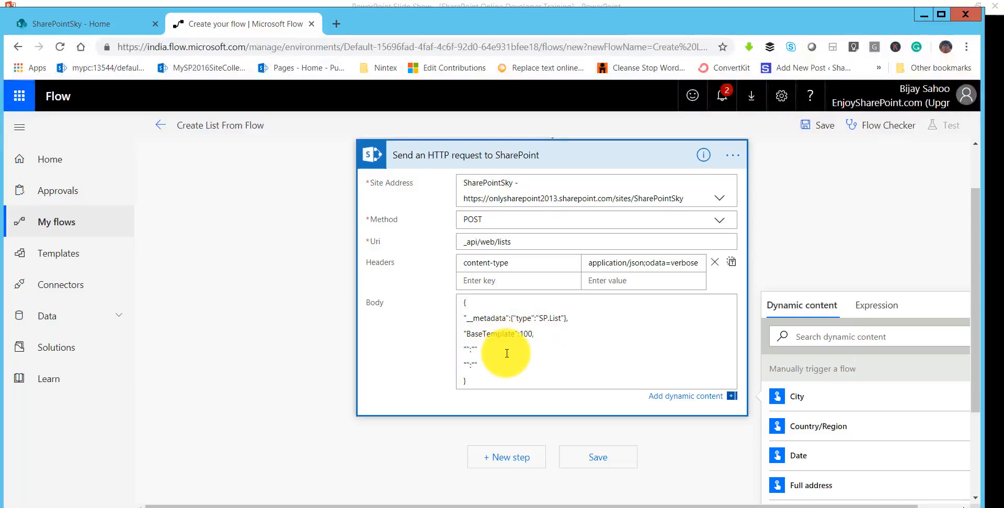
pyautogui.write('T')
pyautogui.write('itle')
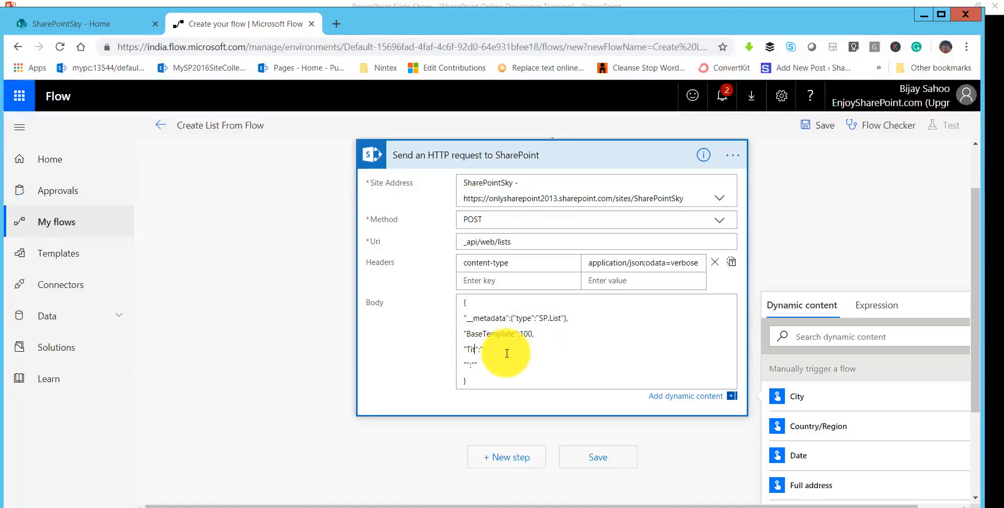
pyautogui.click(489, 351)
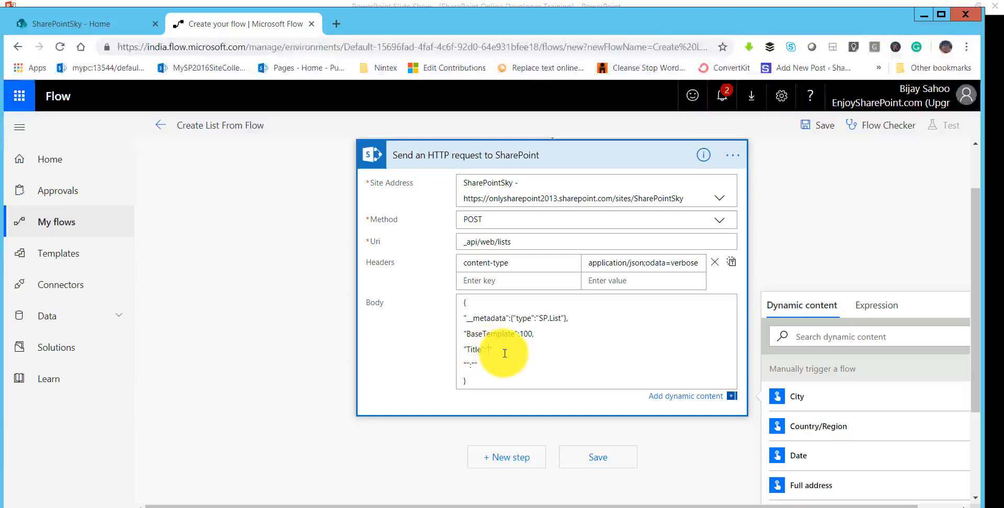
pyautogui.write('FlowDemo')
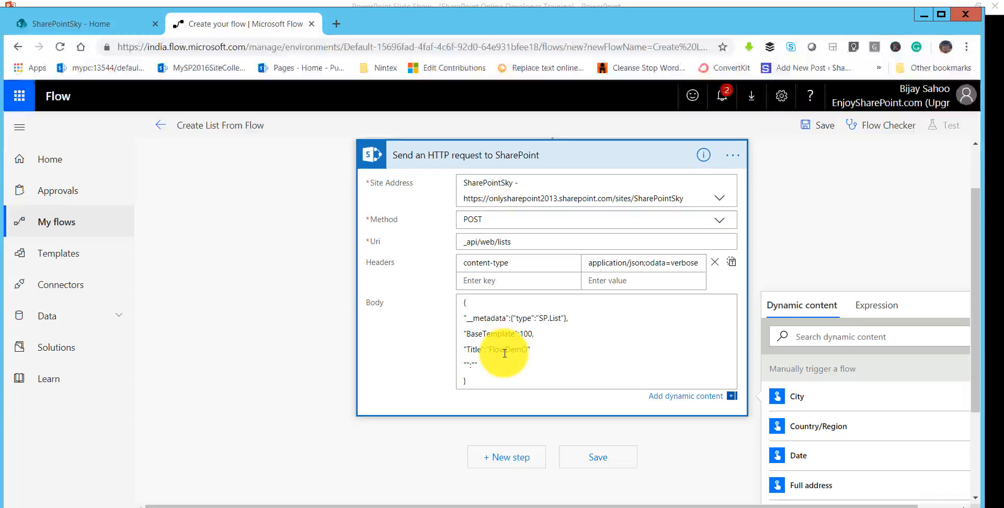
pyautogui.write('List')
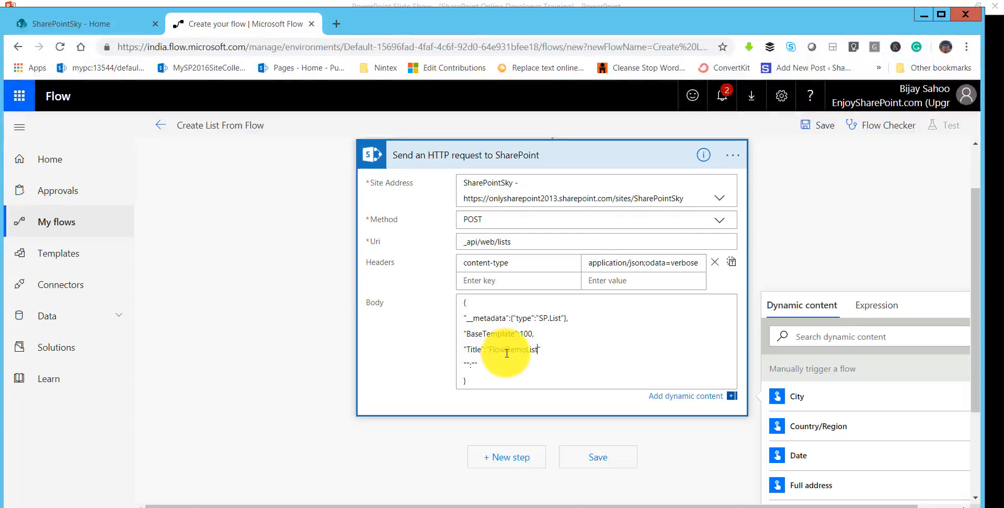
# Fill the last empty pair of the request body with the key Description and the value "This is a list create from Microsoft flow".
pyautogui.click(466, 365)
pyautogui.write('Des')
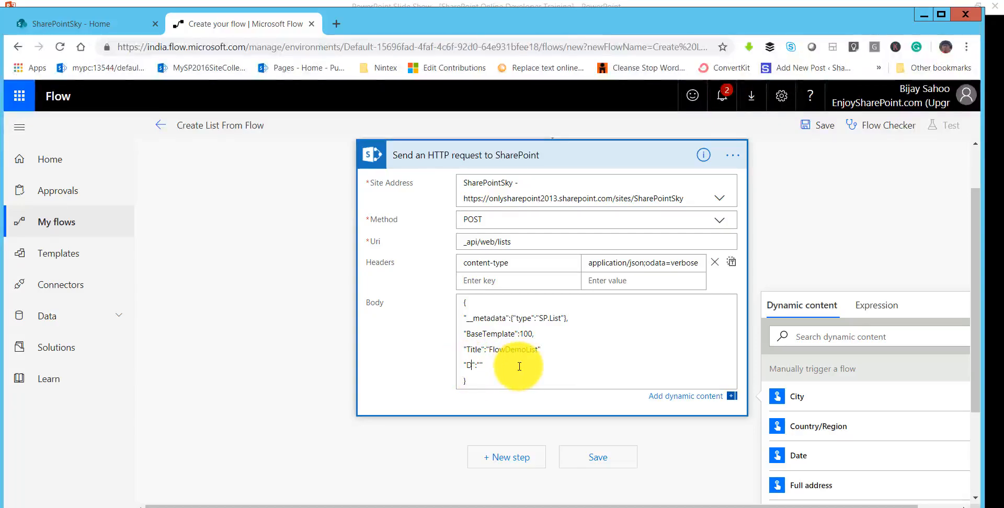
pyautogui.write('cription":"')
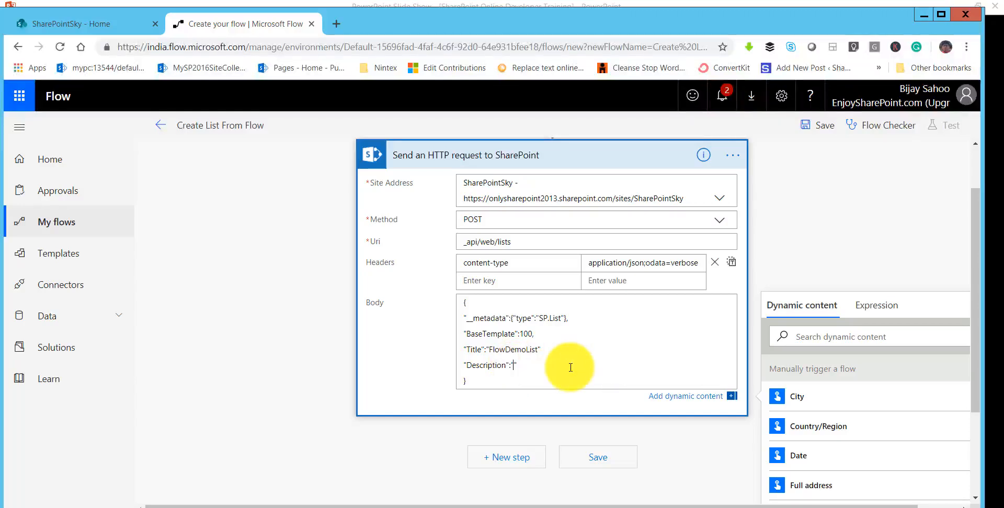
pyautogui.write('This is a list')
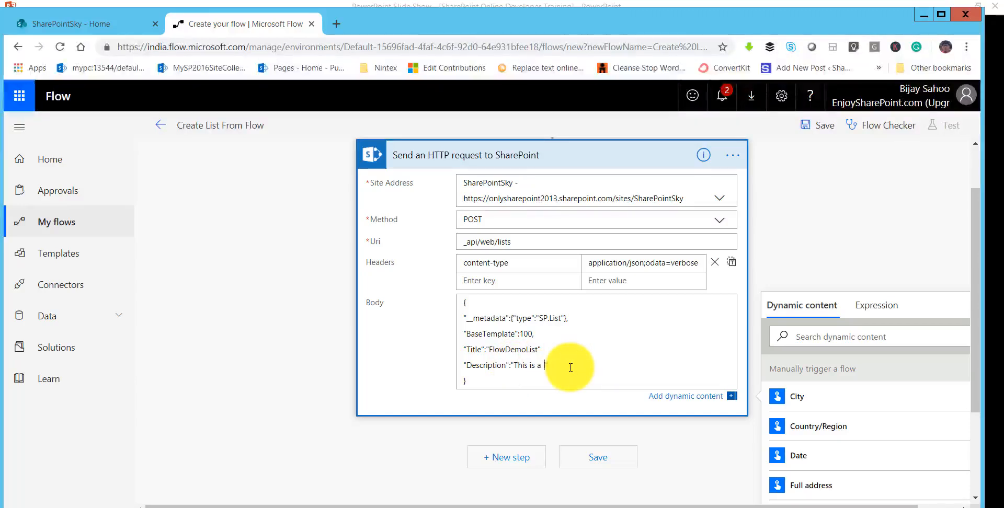
pyautogui.write(' create fr')
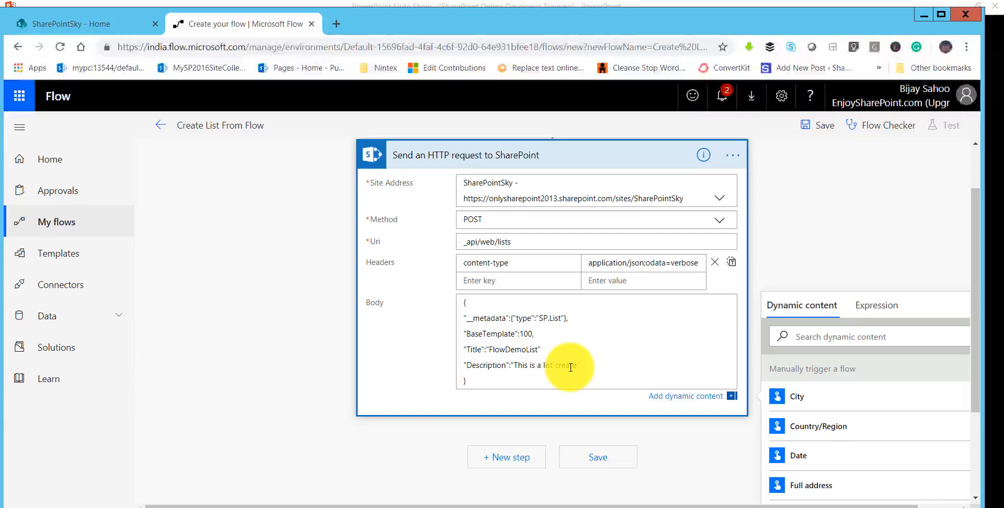
pyautogui.write('om Microsot')
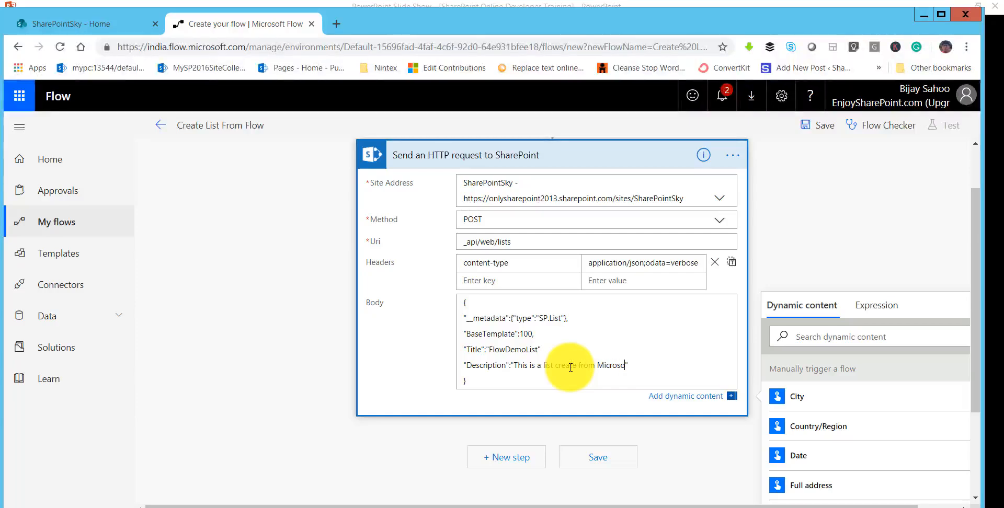
pyautogui.press('BackSpace')
pyautogui.write('ft ')
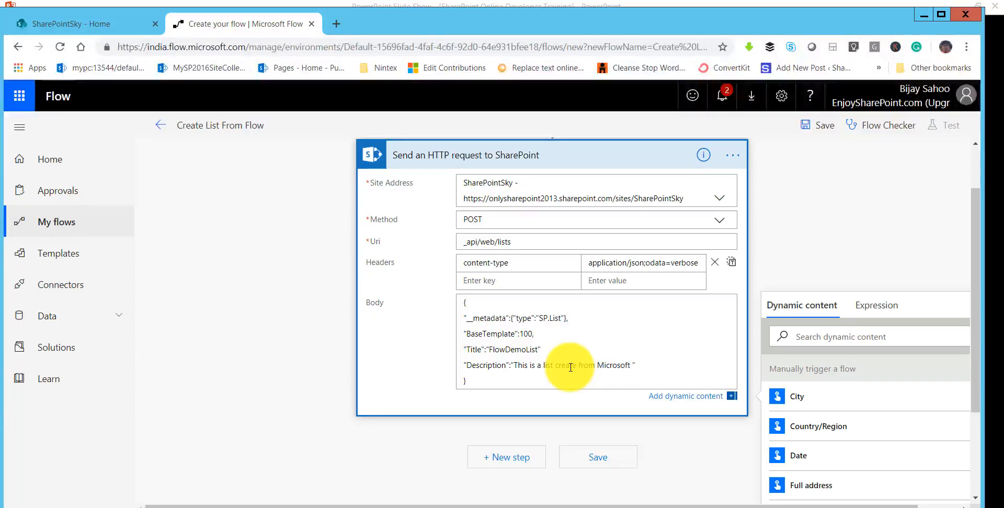
pyautogui.write('flow')
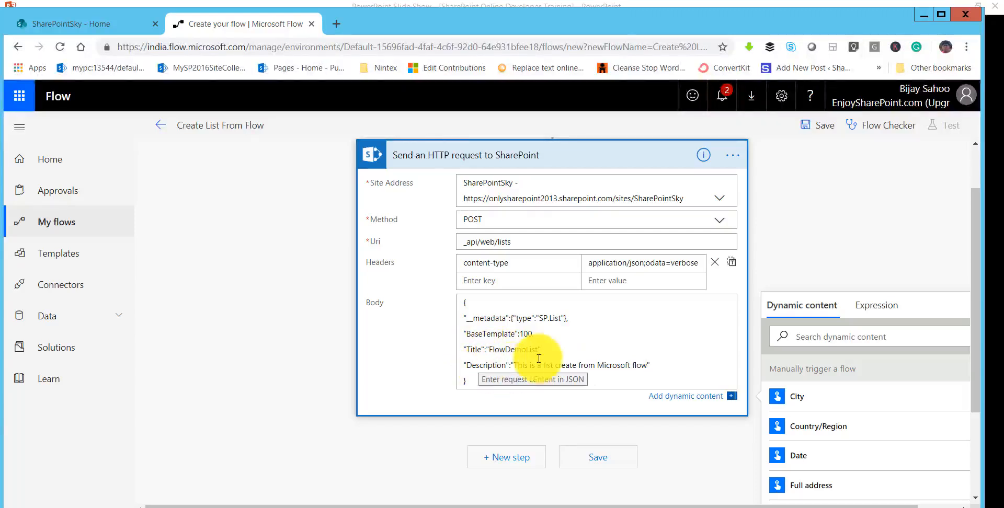
# Add the missing comma after the Title pair in the JSON body.
pyautogui.click(534, 335)
pyautogui.write(',')
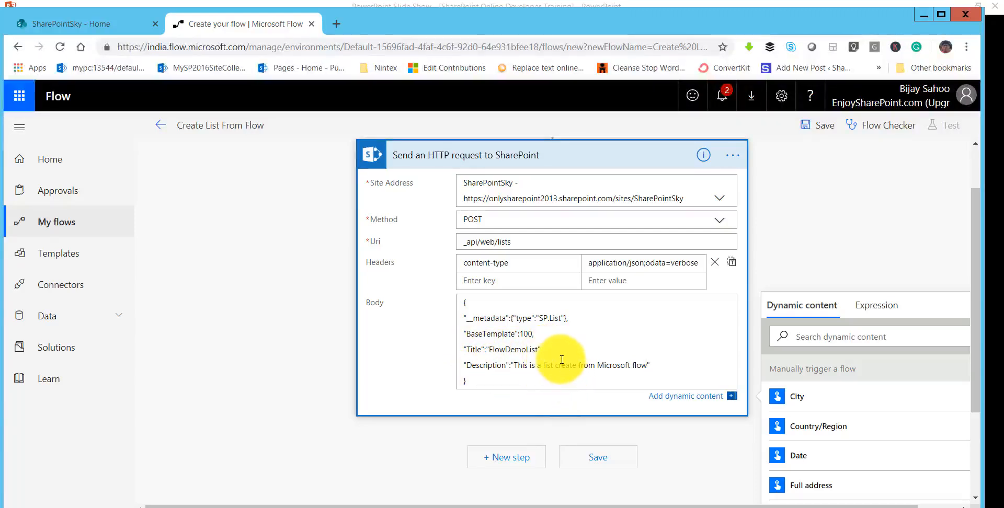
pyautogui.click(543, 348)
pyautogui.write(',')
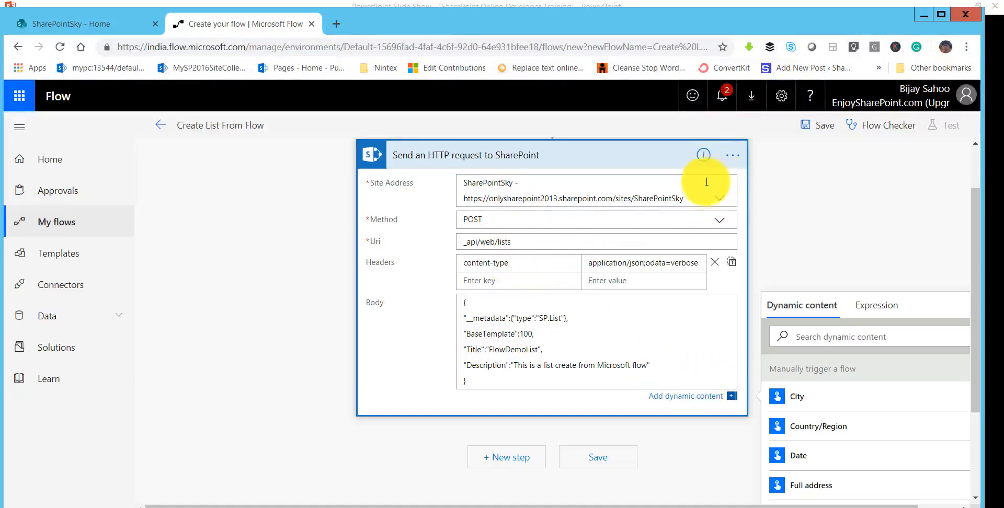
# Save the Create List From Flow flow and return to its details page, accepting the leave-page confirmation.
pyautogui.click(827, 133)
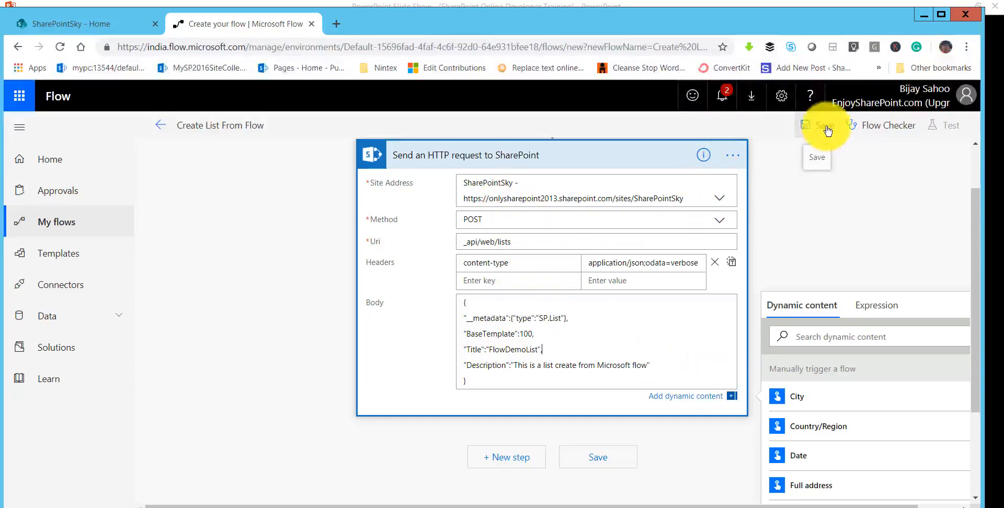
pyautogui.click(828, 130)
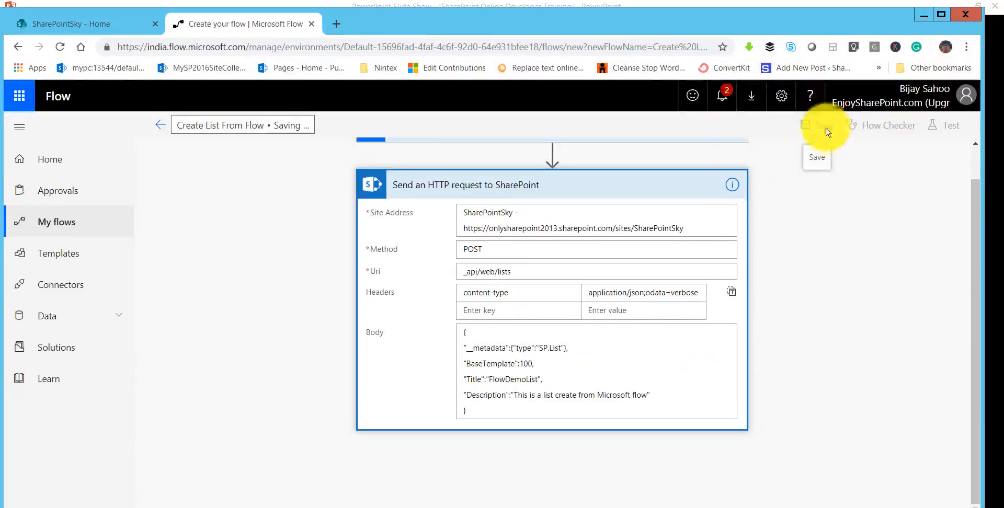
pyautogui.click(161, 127)
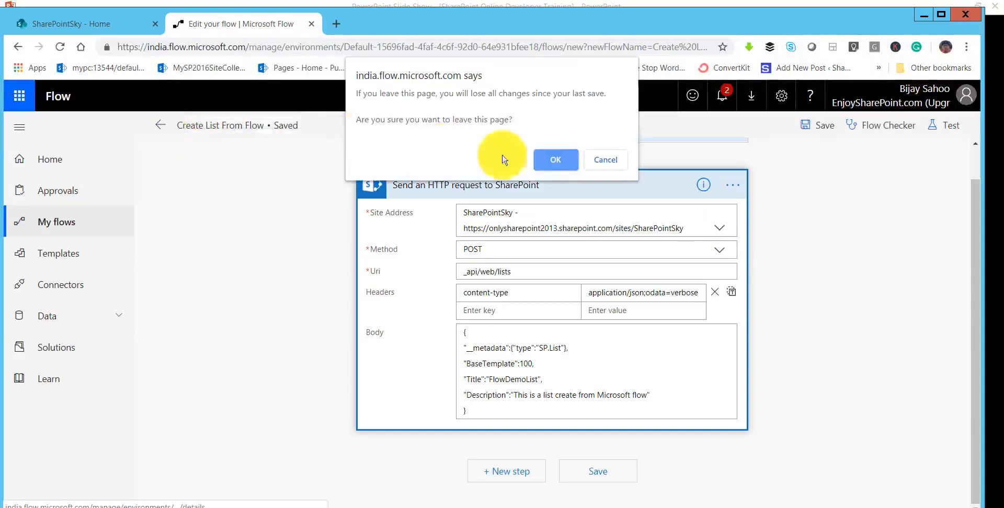
pyautogui.click(555, 159)
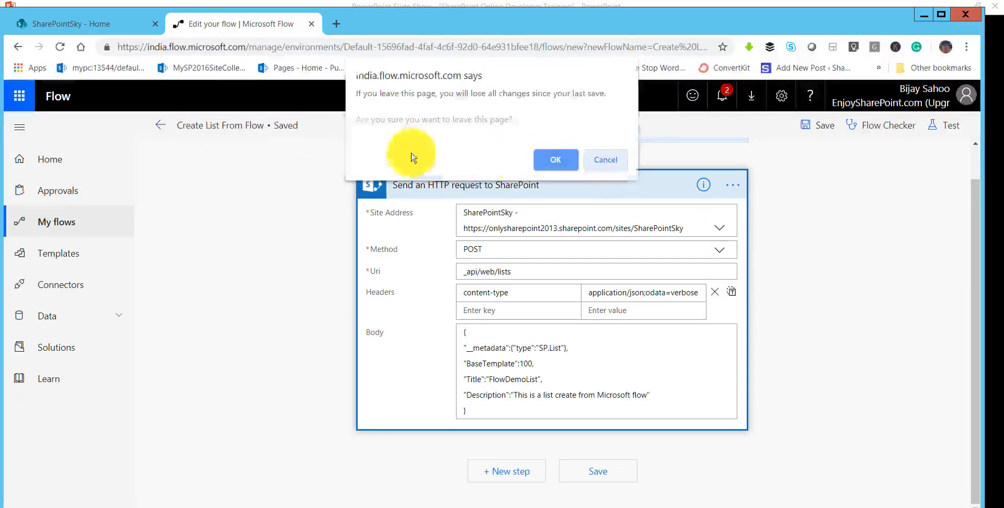
pyautogui.click(167, 129)
pyautogui.click(552, 160)
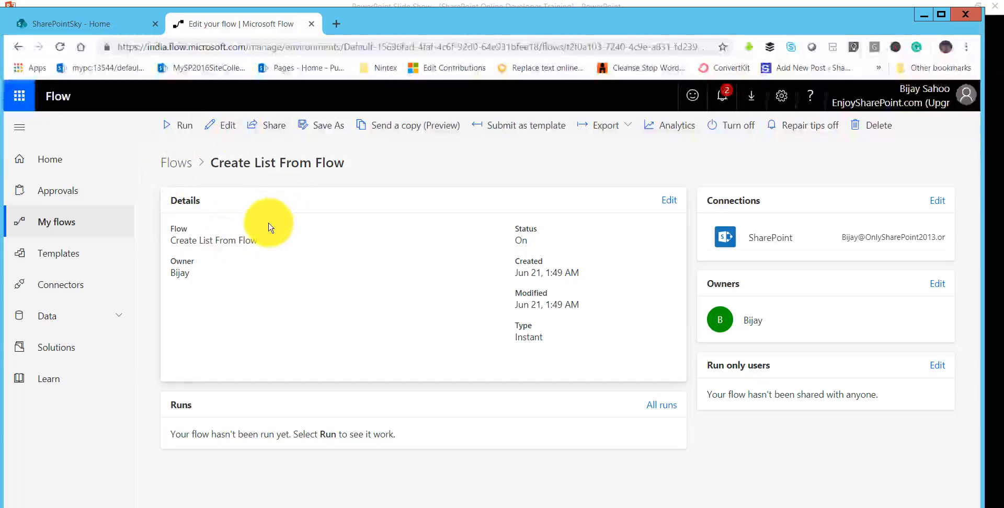
# Run the Create List From Flow flow with its SharePoint connection and close the run dialog.
pyautogui.click(171, 125)
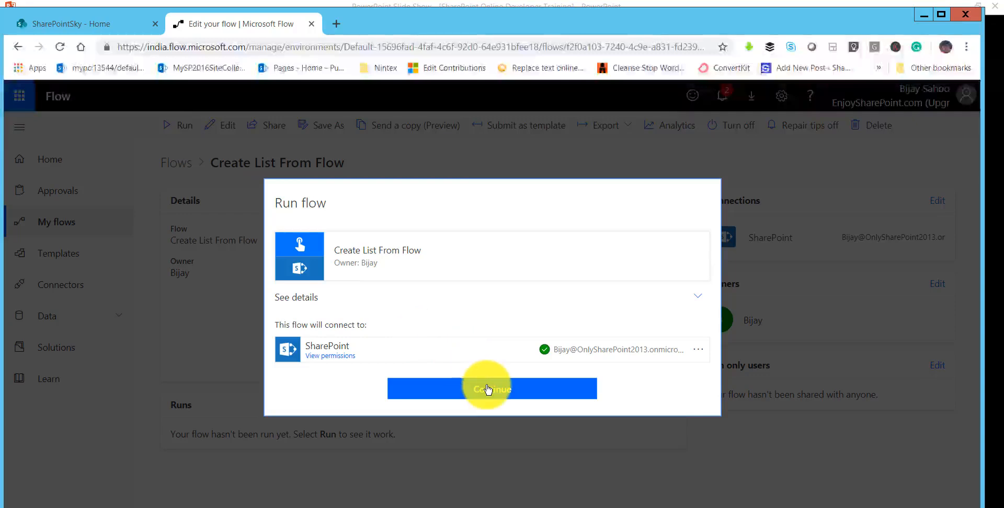
pyautogui.click(487, 390)
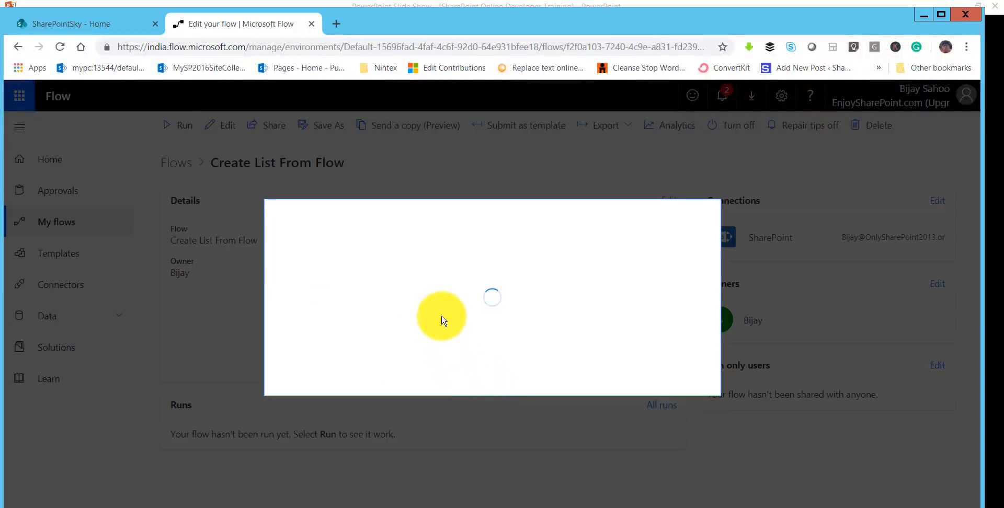
pyautogui.click(572, 369)
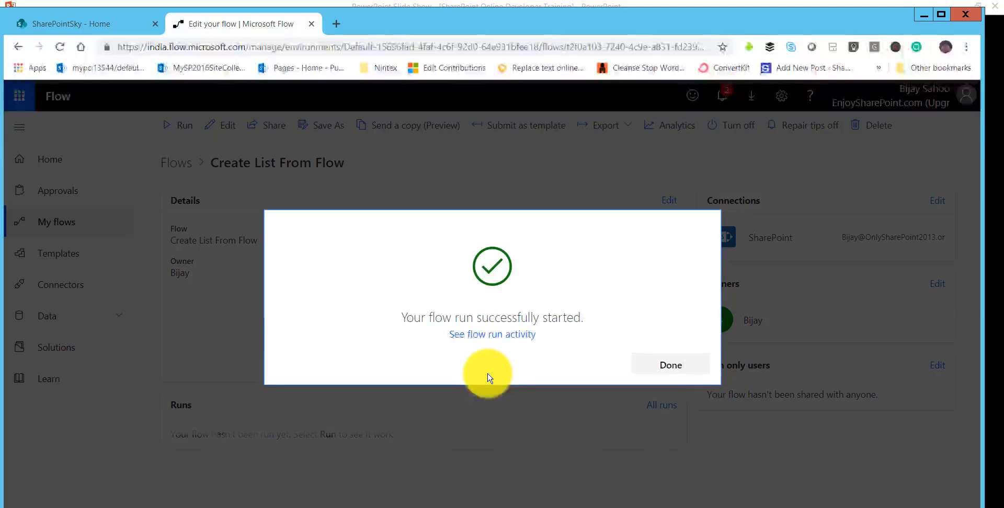
pyautogui.moveTo(402, 317); pyautogui.dragTo(584, 316)
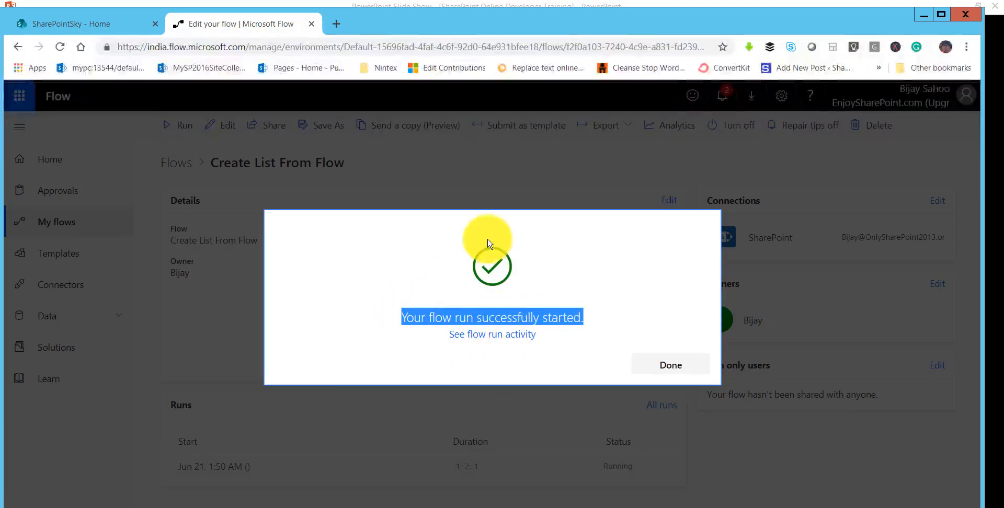
pyautogui.click(519, 183)
pyautogui.click(674, 365)
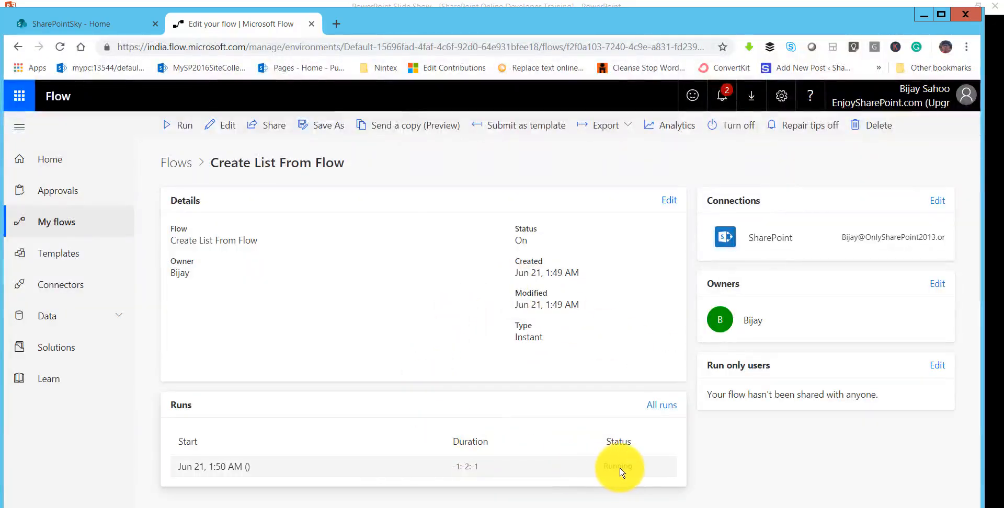
# Reload the flow's details page to check the run status and open the details of that run.
pyautogui.click(366, 49)
pyautogui.click(366, 49)
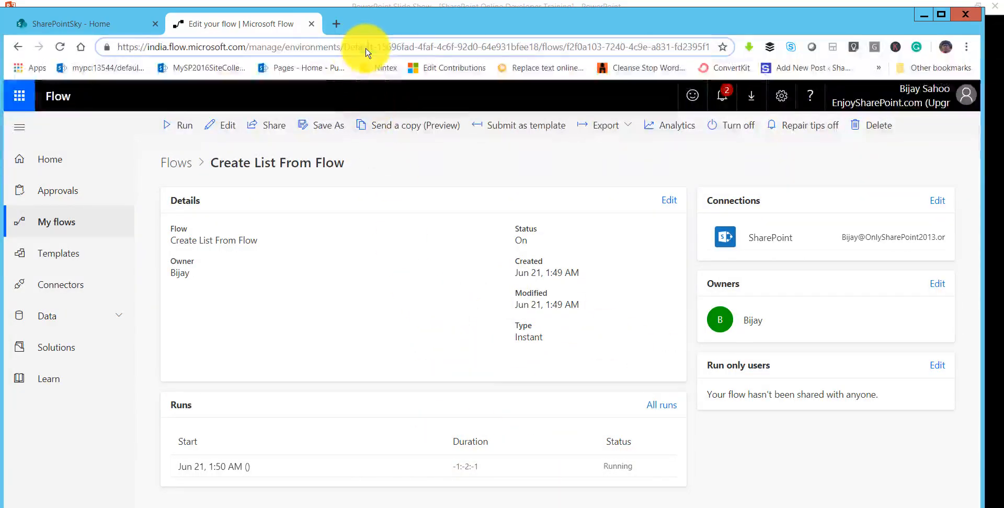
pyautogui.press('Return')
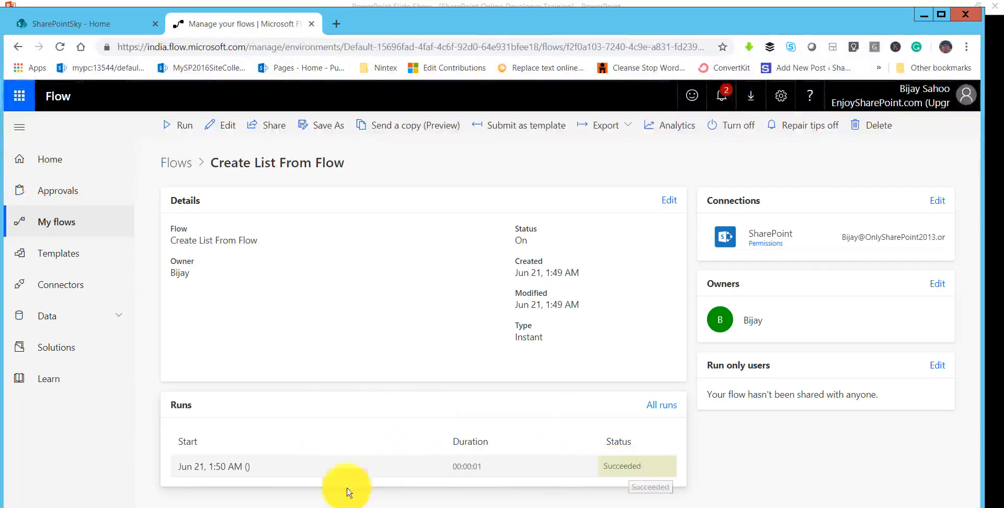
pyautogui.click(213, 470)
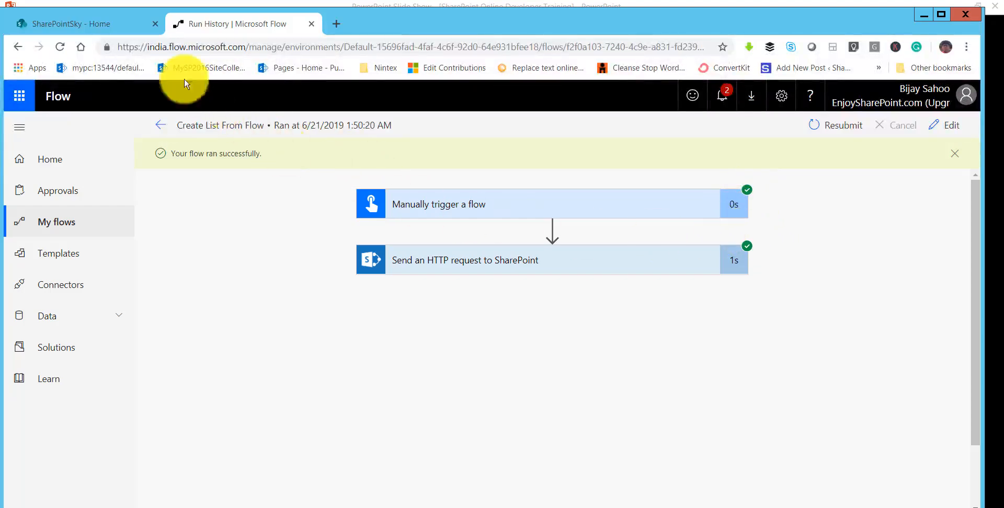
# Go to the SharePointSky site contents and open the FlowDemoList list to check it.
pyautogui.click(97, 26)
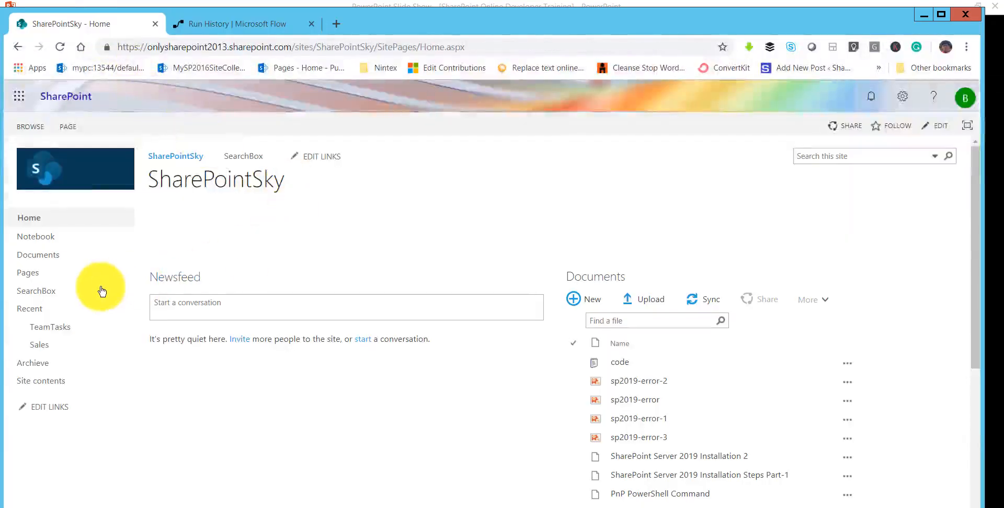
pyautogui.click(40, 381)
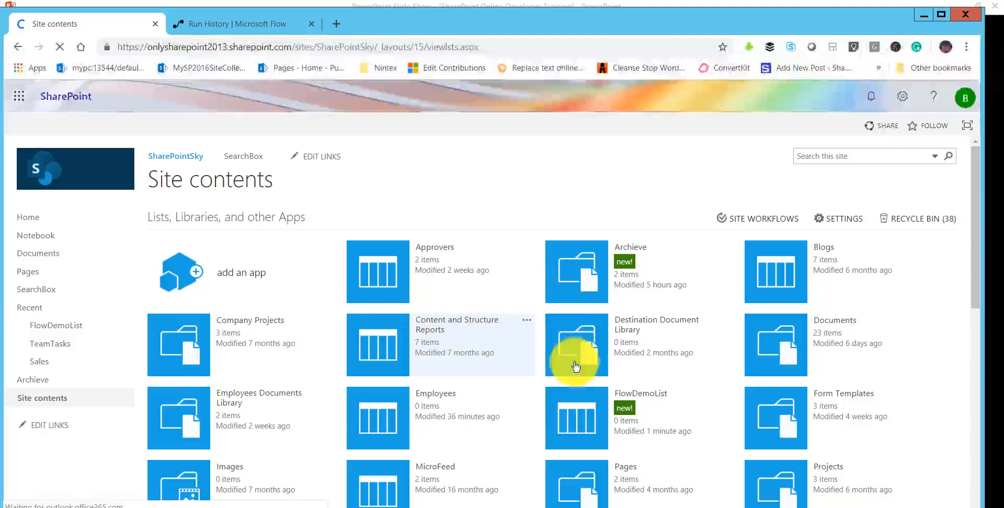
pyautogui.scroll(-2, 571, 420)
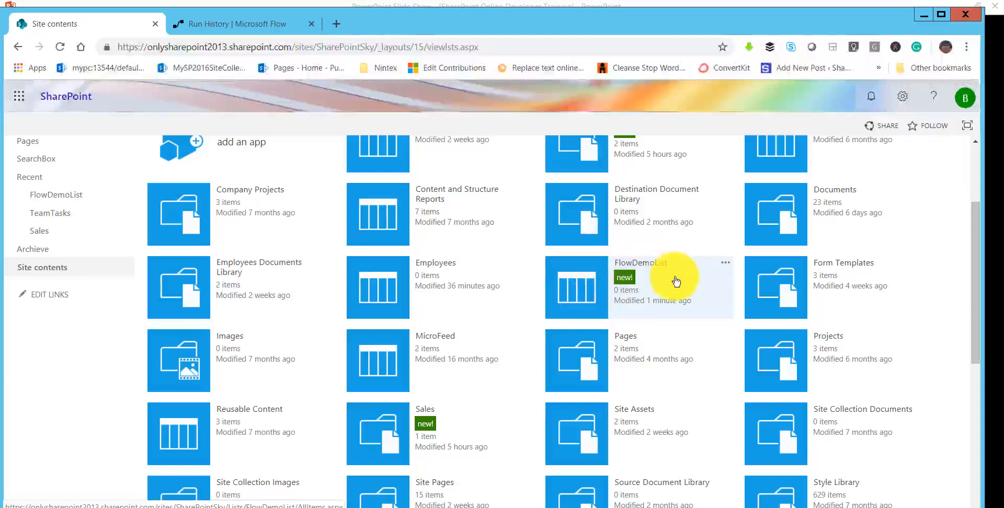
pyautogui.click(648, 263)
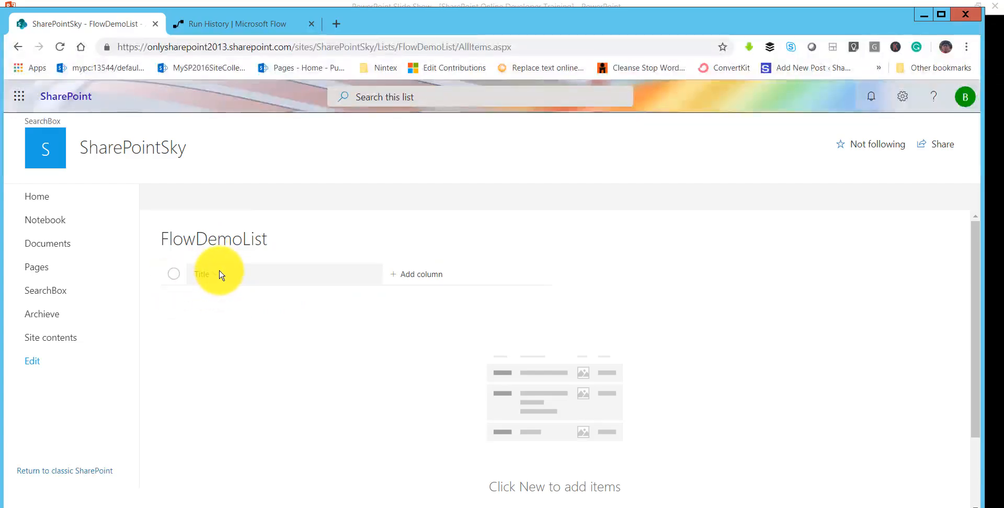
# Go back to the flow's details page and check the PowerPoint slide about calling the Rest API from Microsoft Flow.
pyautogui.click(213, 25)
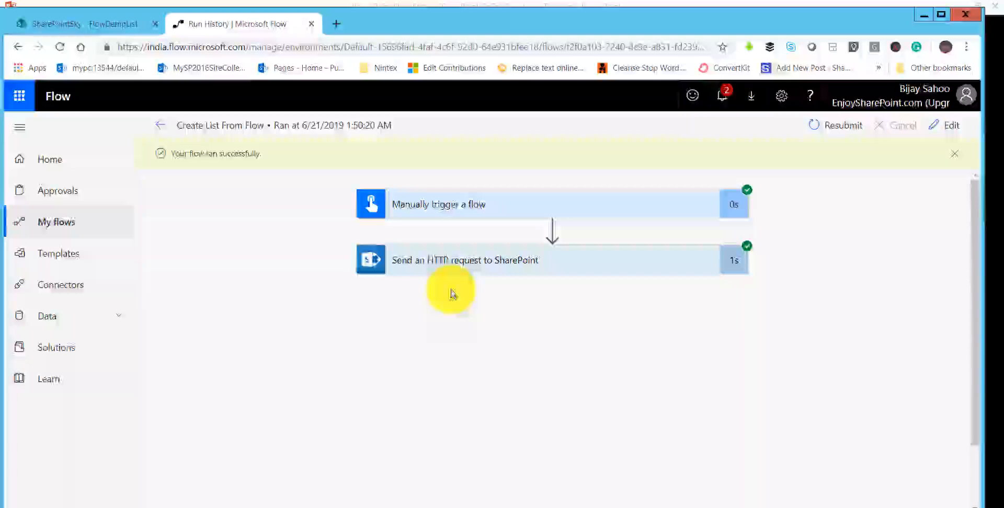
pyautogui.click(207, 202)
pyautogui.click(437, 507)
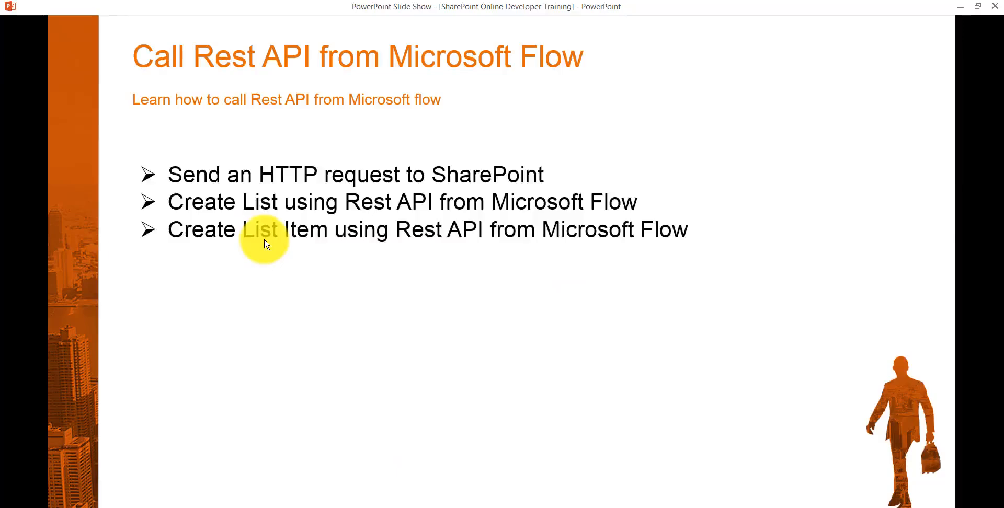
pyautogui.click(960, 6)
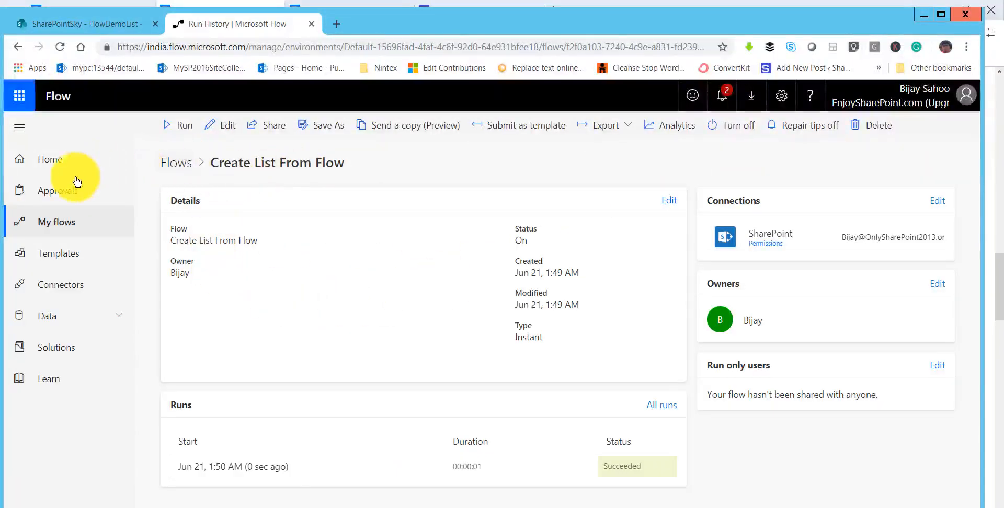
# Create an instant flow from blank named Create New List Item, triggered from Microsoft Flow.
pyautogui.click(66, 228)
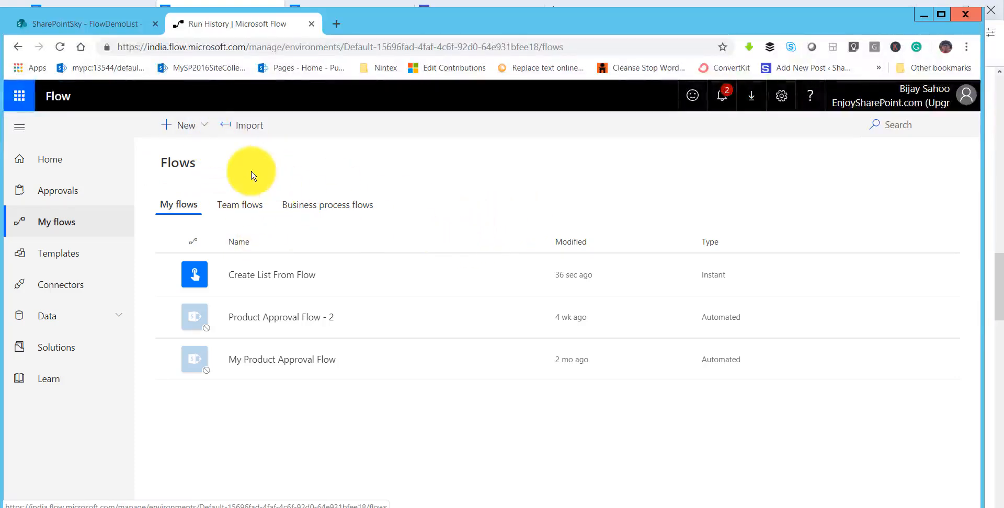
pyautogui.click(202, 130)
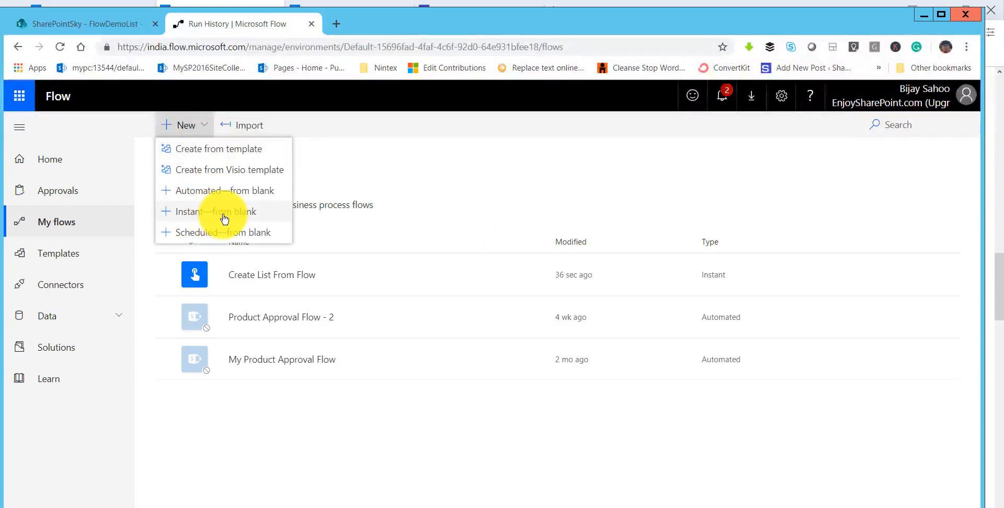
pyautogui.click(268, 214)
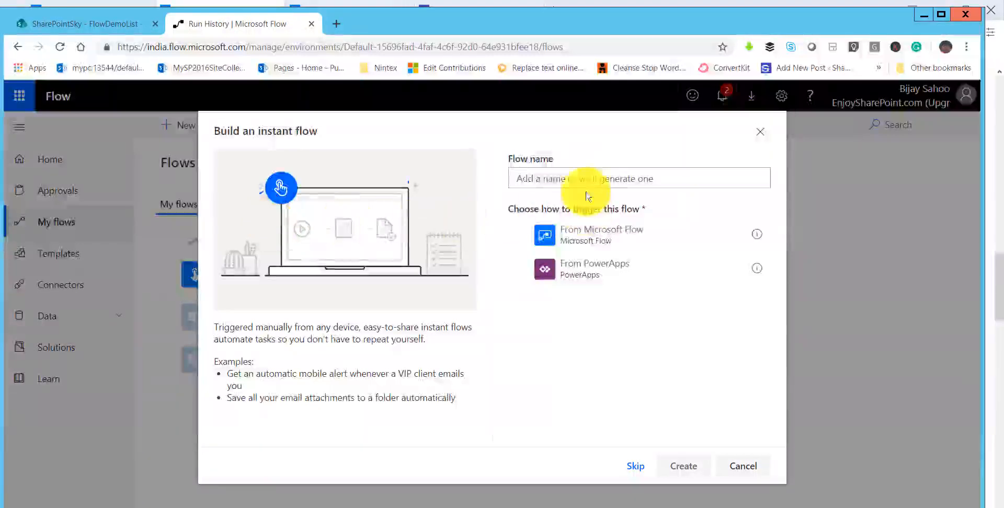
pyautogui.click(535, 179)
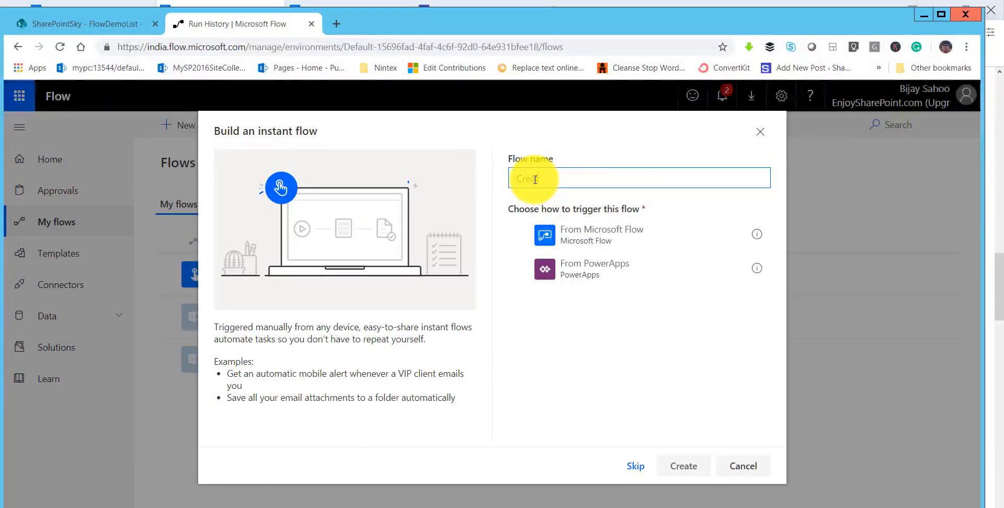
pyautogui.press('BackSpace')
pyautogui.press('BackSpace')
pyautogui.press('BackSpace')
pyautogui.press('BackSpace')
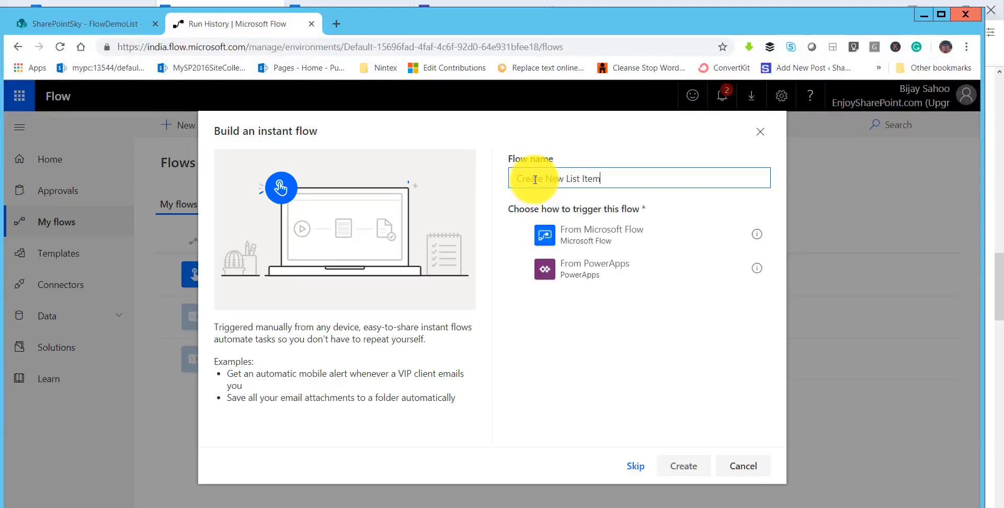
pyautogui.click(581, 237)
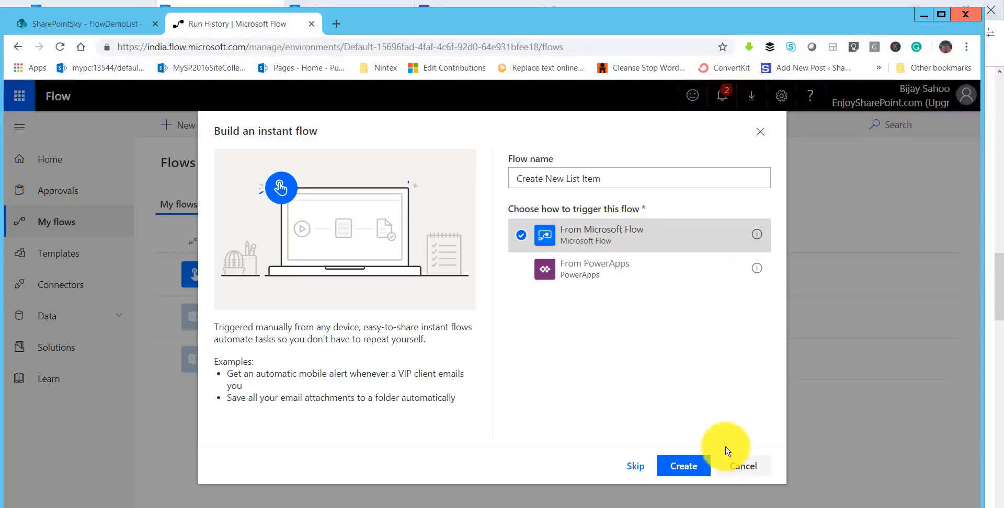
pyautogui.click(685, 464)
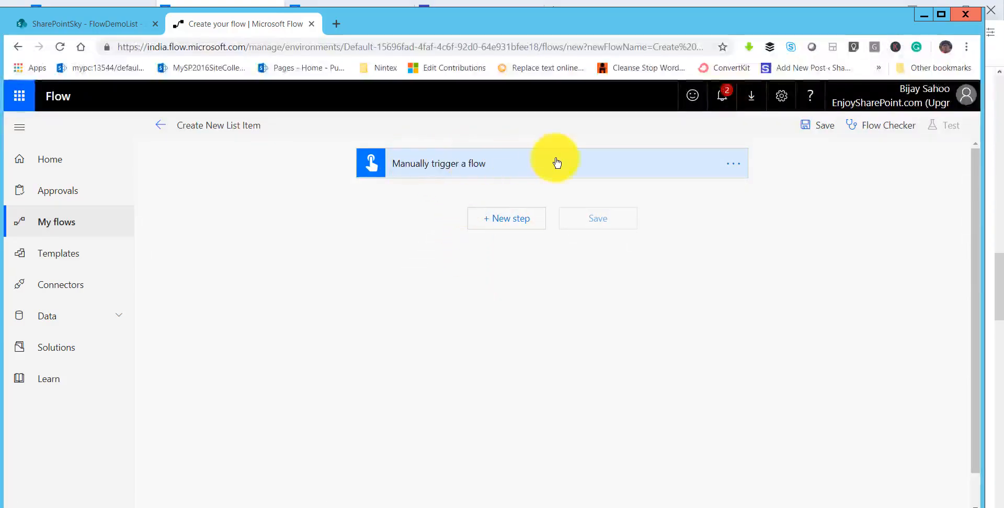
# Search the actions for http and add a Send an HTTP request to SharePoint step below the trigger.
pyautogui.click(501, 219)
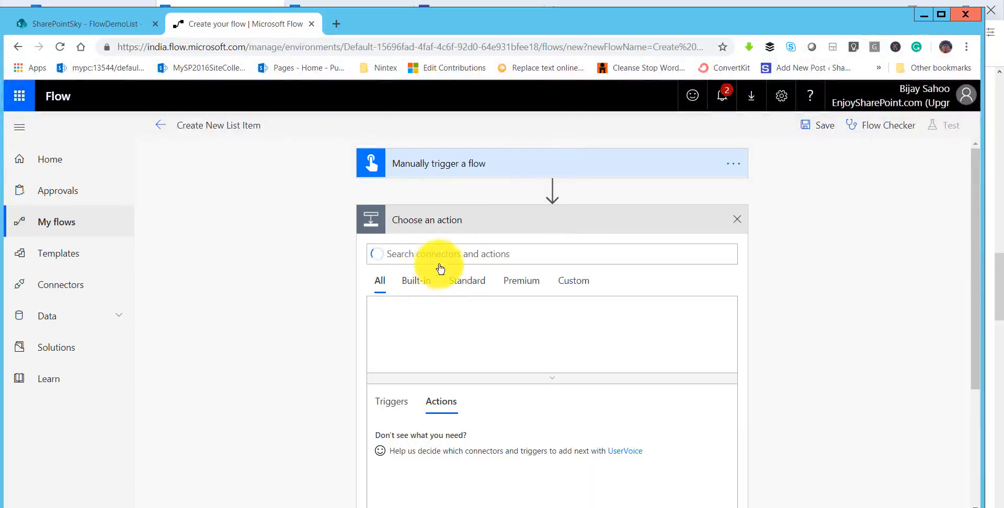
pyautogui.click(441, 261)
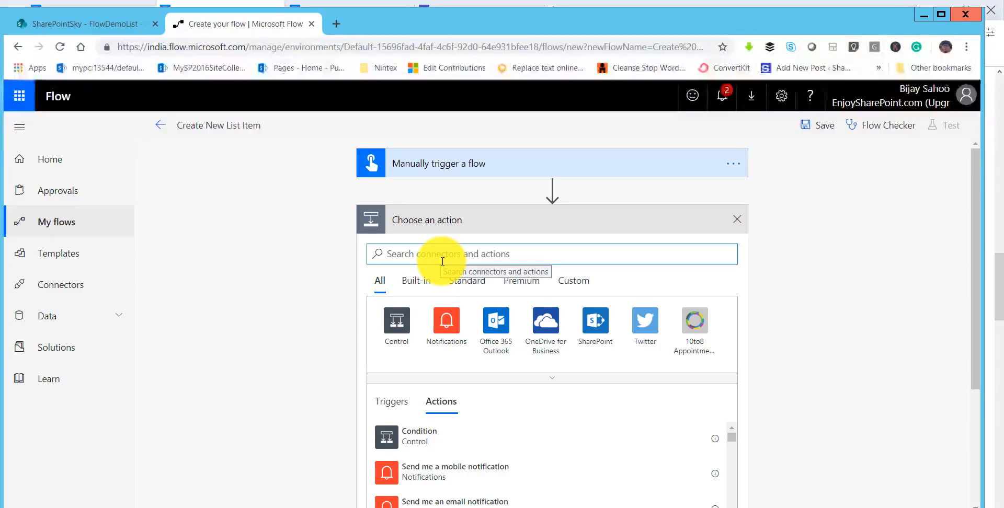
pyautogui.write('http')
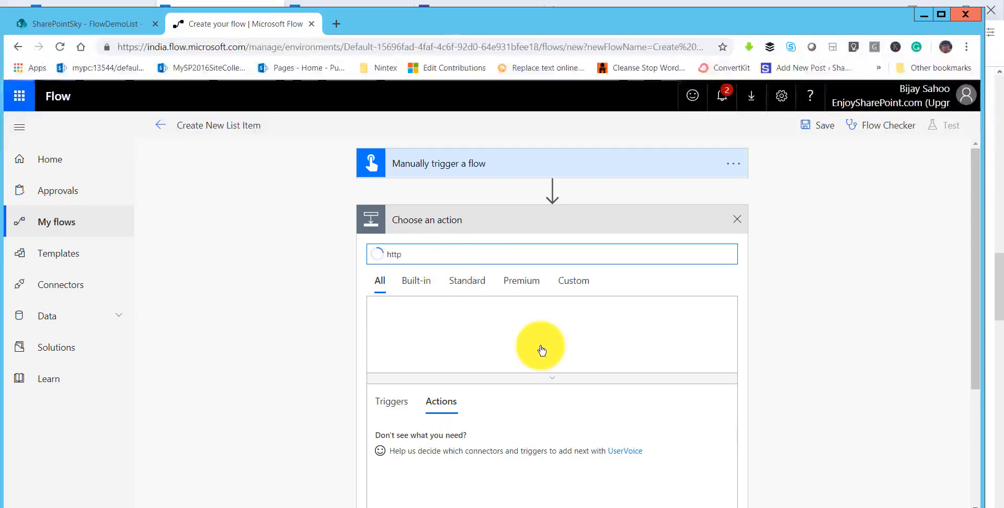
pyautogui.scroll(-5, 520, 372)
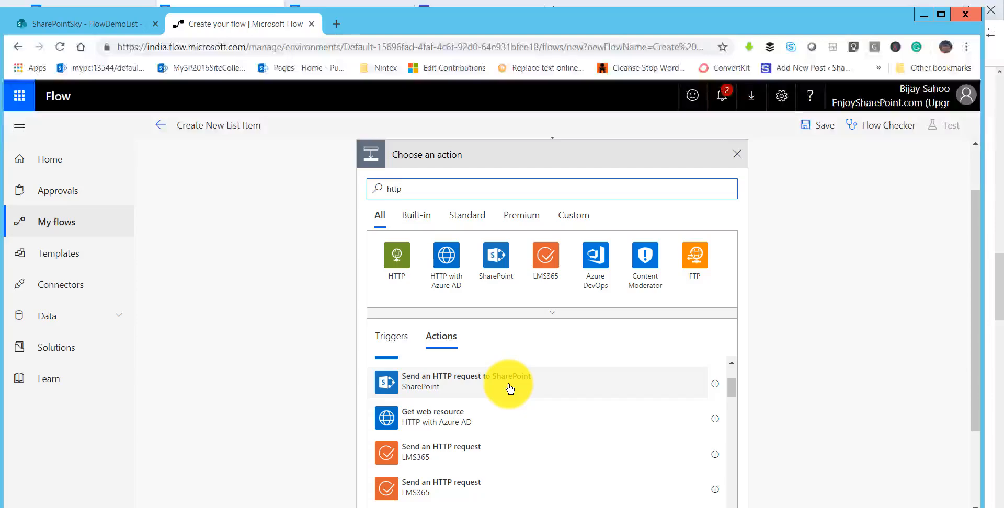
pyautogui.click(510, 388)
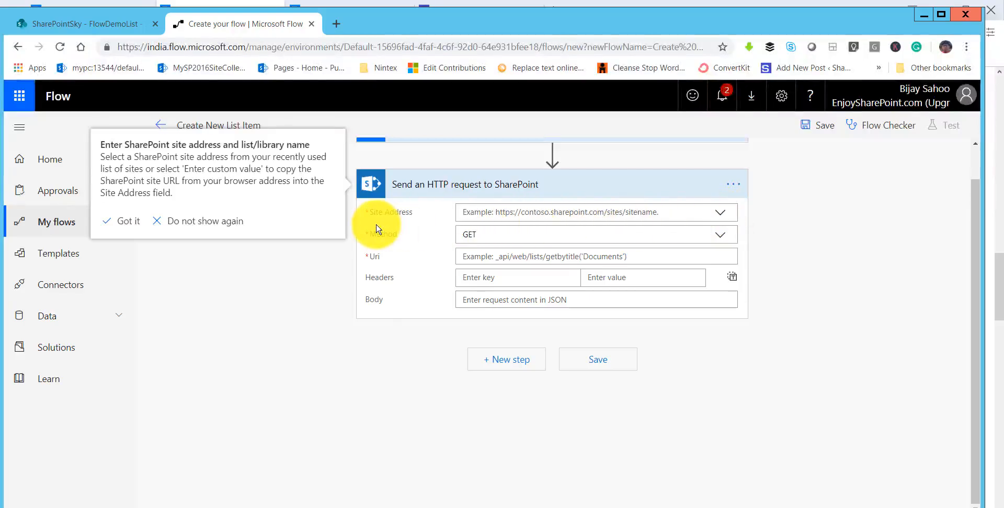
# Set the HTTP request's site address to the SharePointSky site and its method to POST.
pyautogui.click(728, 220)
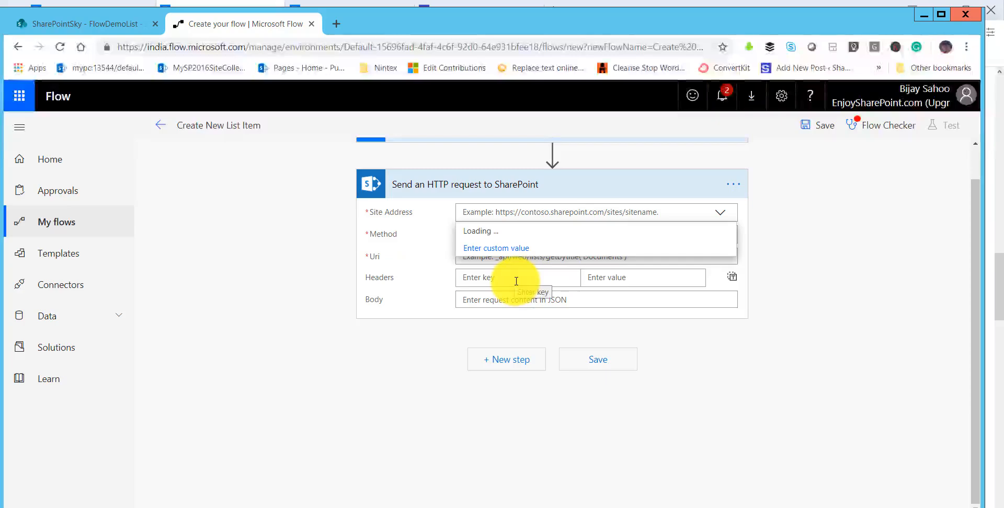
pyautogui.click(486, 283)
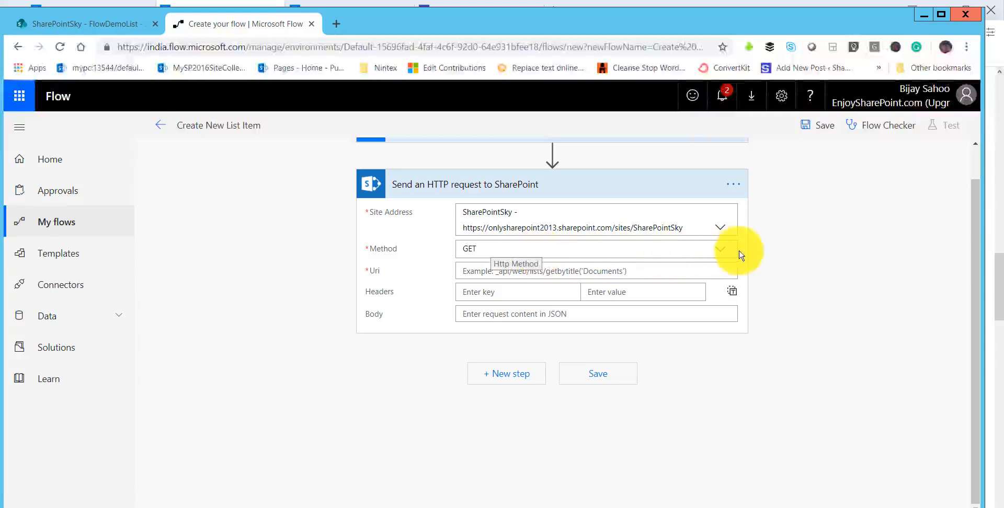
pyautogui.click(723, 254)
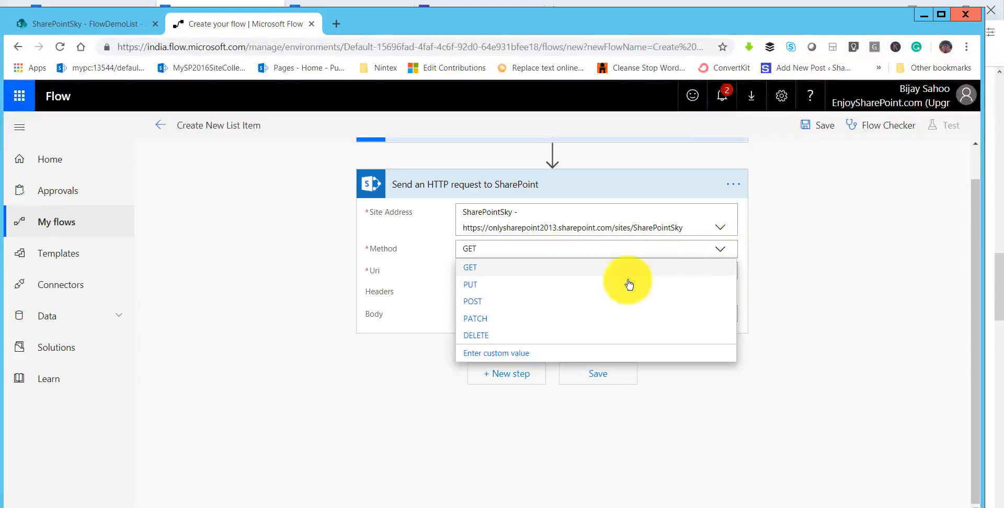
pyautogui.click(489, 300)
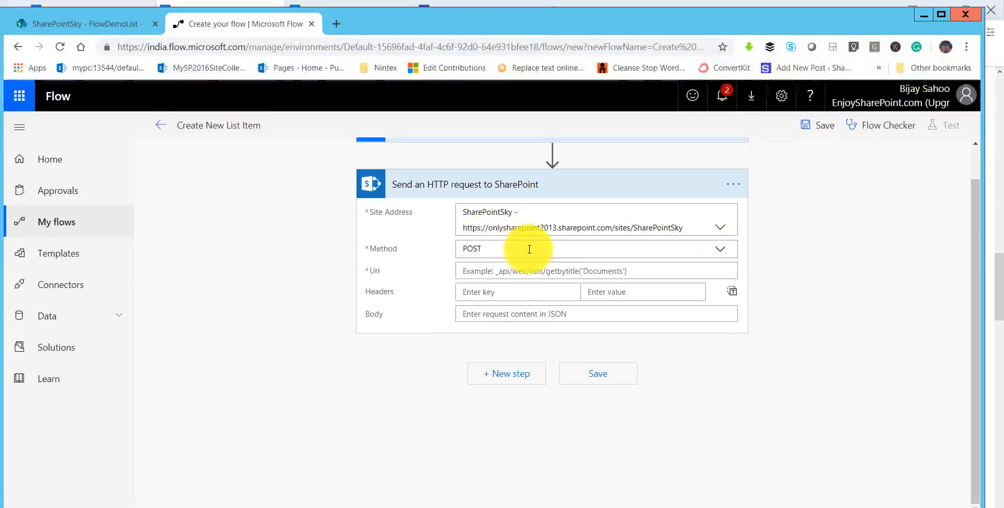
# Enter _api/web/lists/getbytitle('') as the request's Uri, leaving the list name between the quotes empty.
pyautogui.click(478, 272)
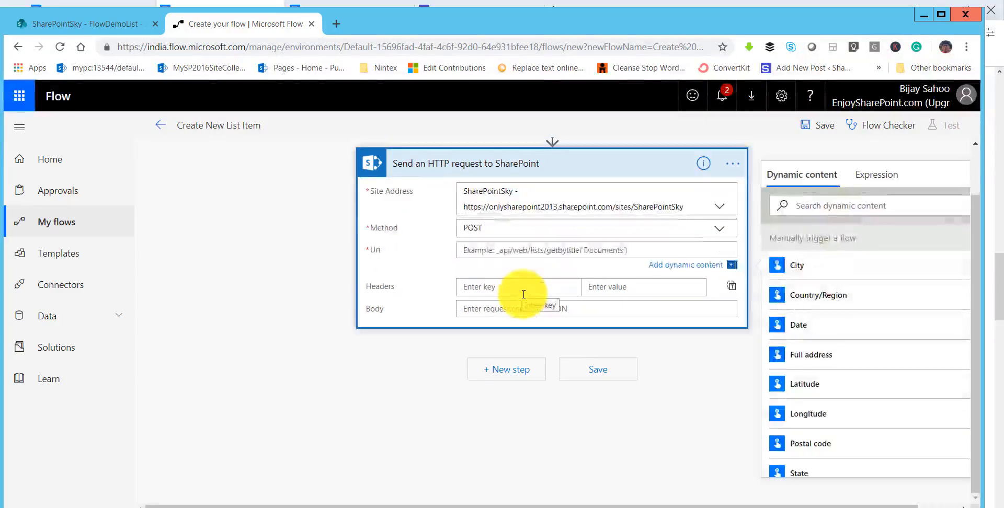
pyautogui.write('_a')
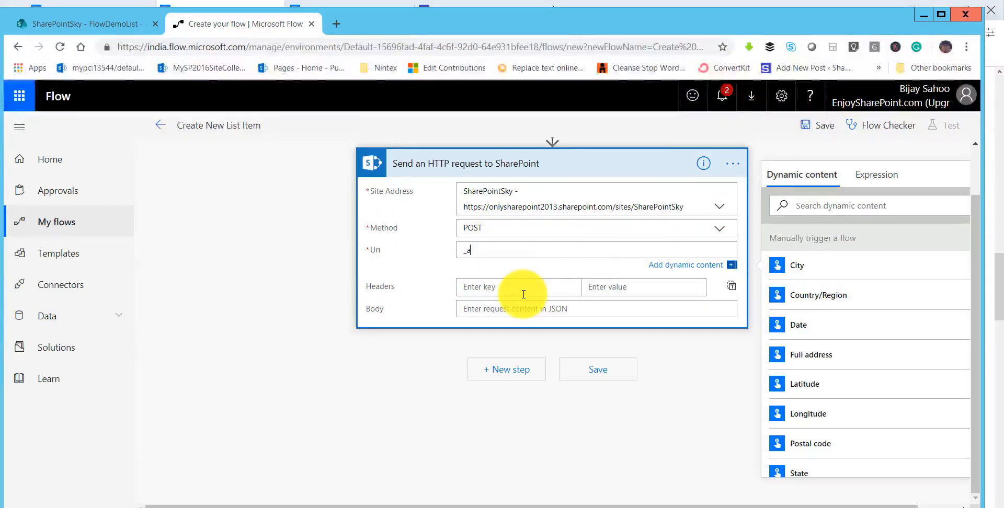
pyautogui.write('pi/')
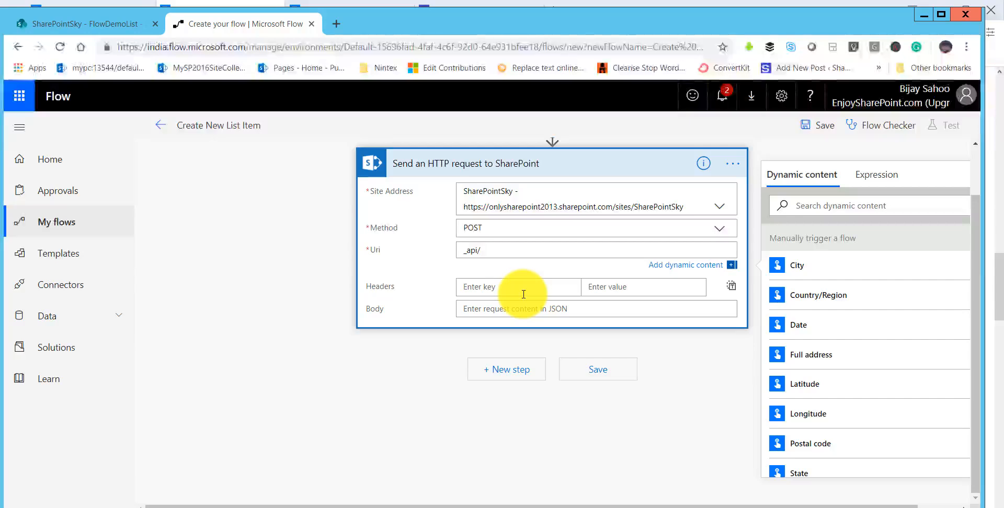
pyautogui.write('wevb/')
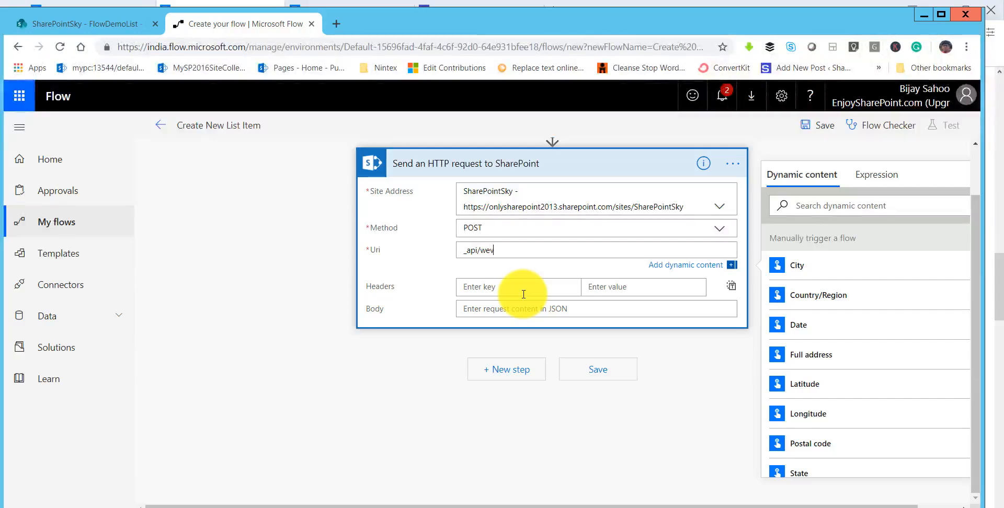
pyautogui.press('Left')
pyautogui.press('Left')
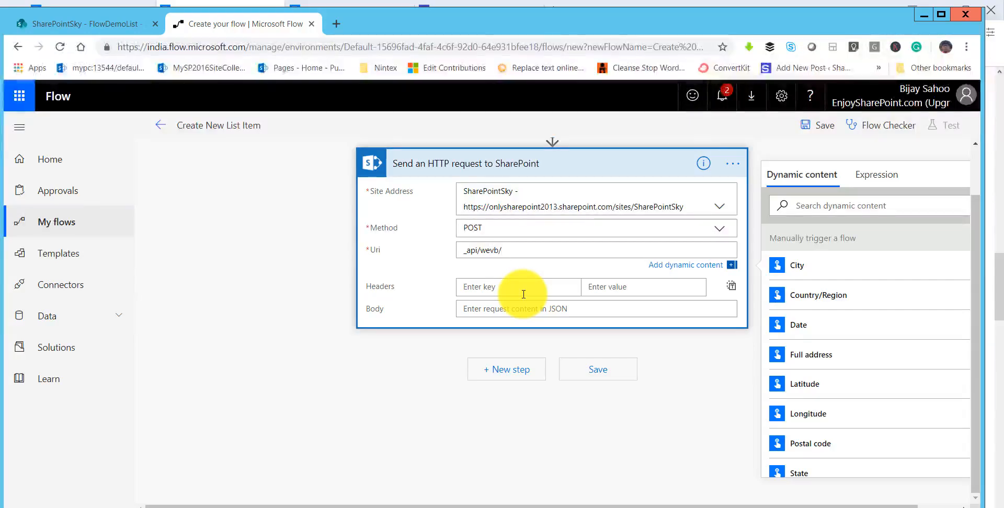
pyautogui.press('BackSpace')
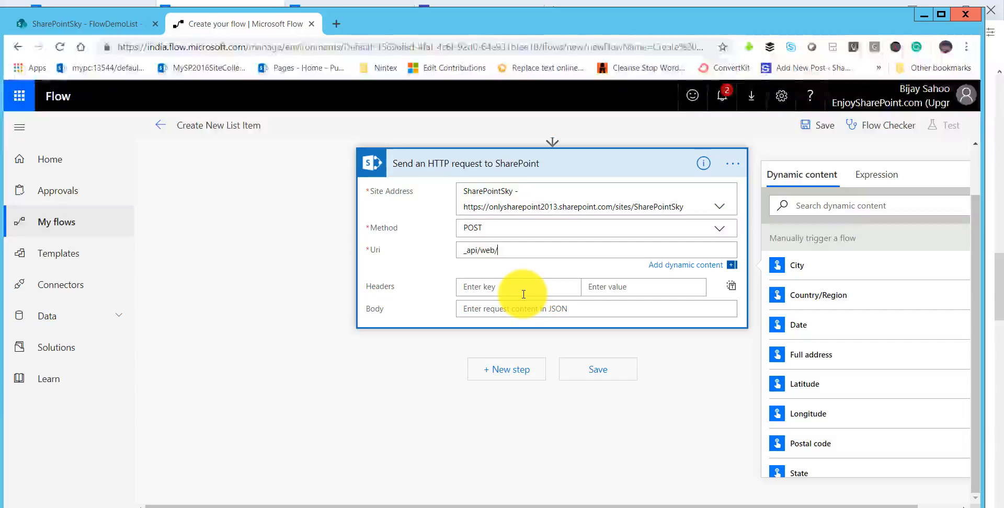
pyautogui.press('Right')
pyautogui.press('Right')
pyautogui.write('list')
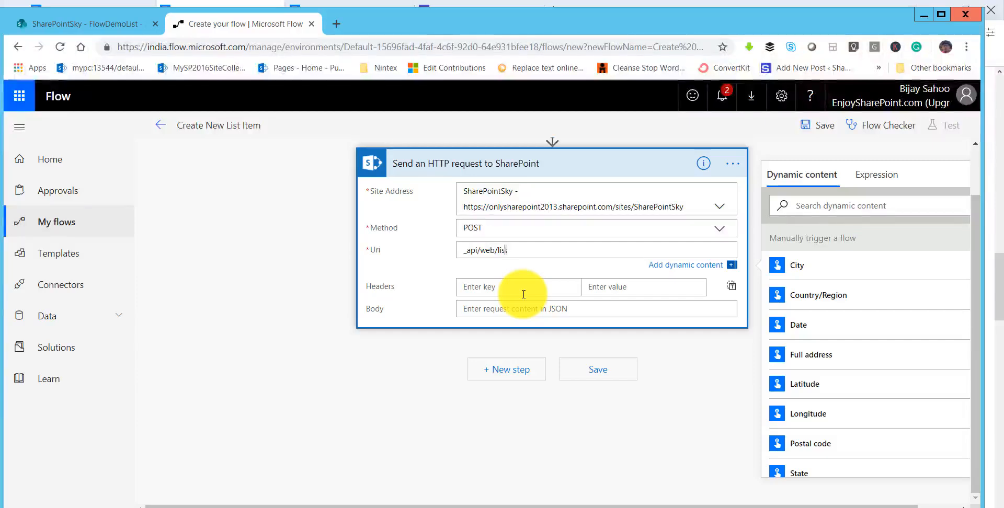
pyautogui.write('s/getb')
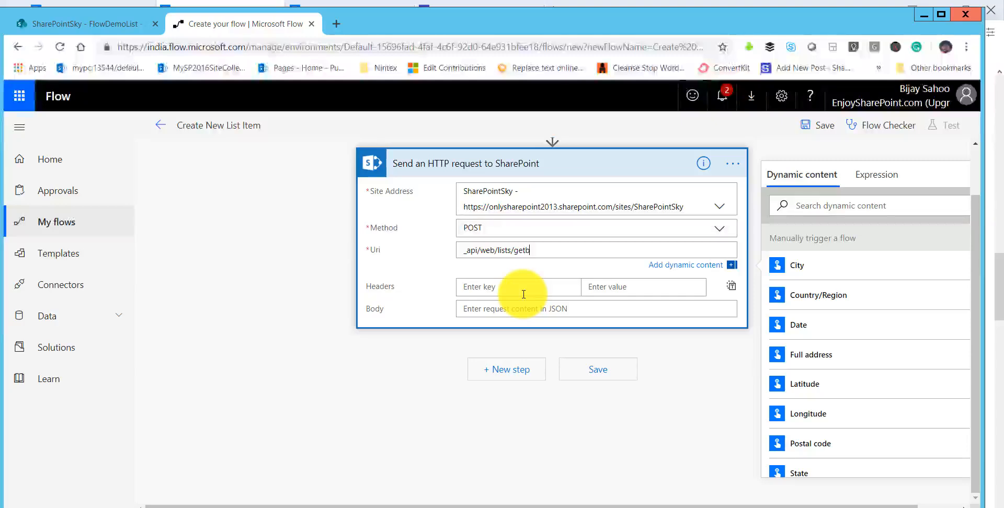
pyautogui.write('ytitle')
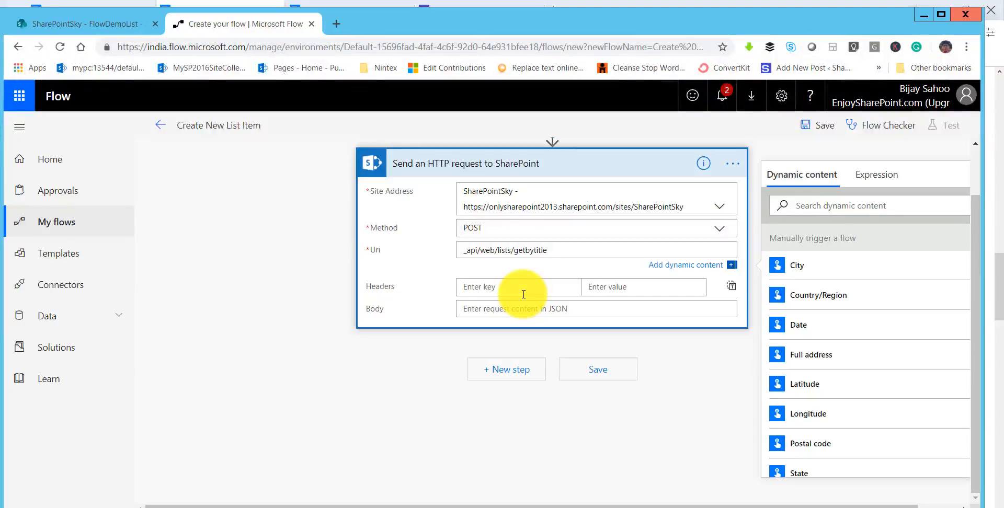
pyautogui.write('()')
pyautogui.write("''")
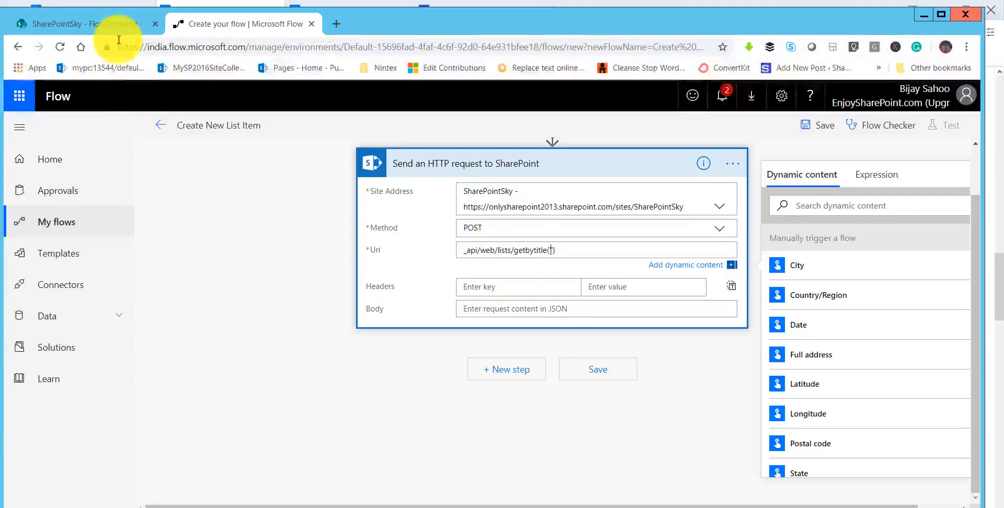
# Copy the list name FlowDemoList from the SharePoint list's URL into the Uri's quotes and append /items to the Uri.
pyautogui.click(112, 24)
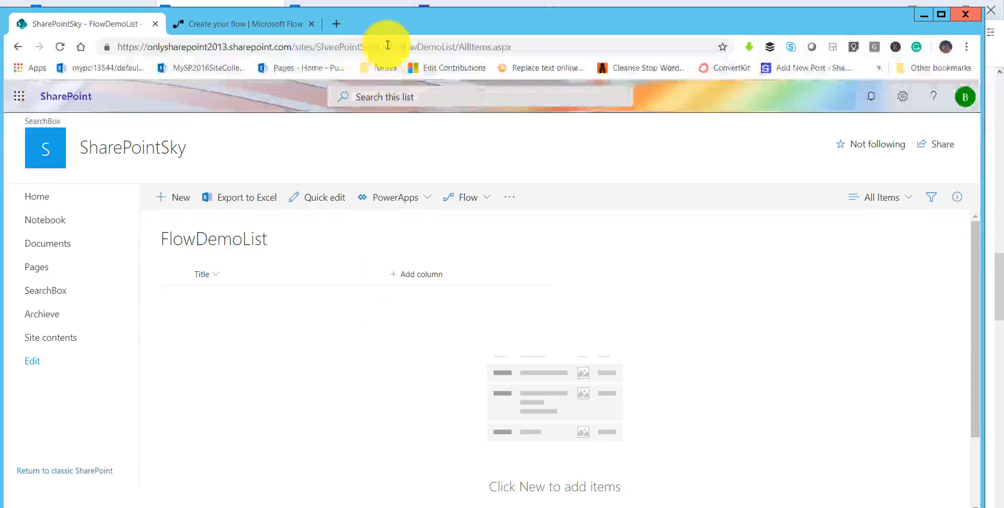
pyautogui.moveTo(399, 46); pyautogui.dragTo(454, 46)
pyautogui.rightClick(437, 47)
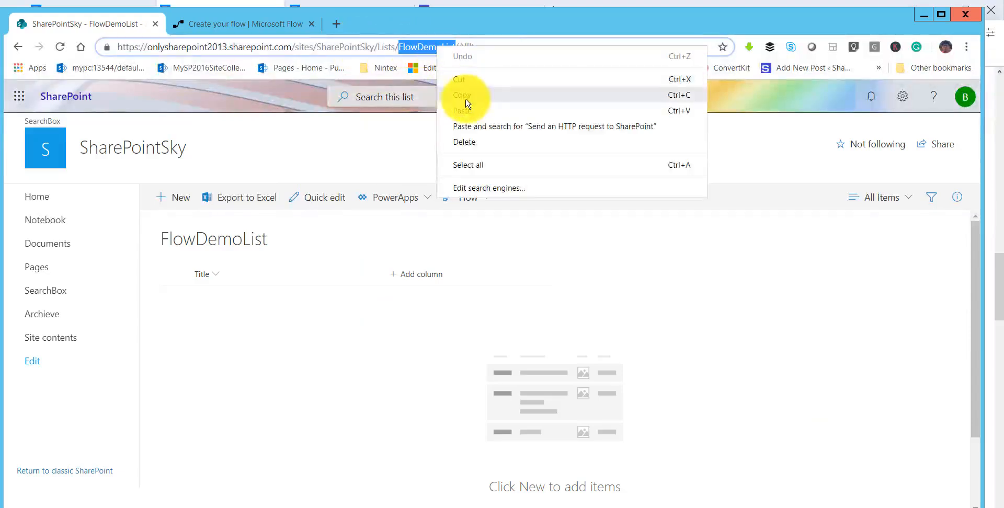
pyautogui.click(468, 104)
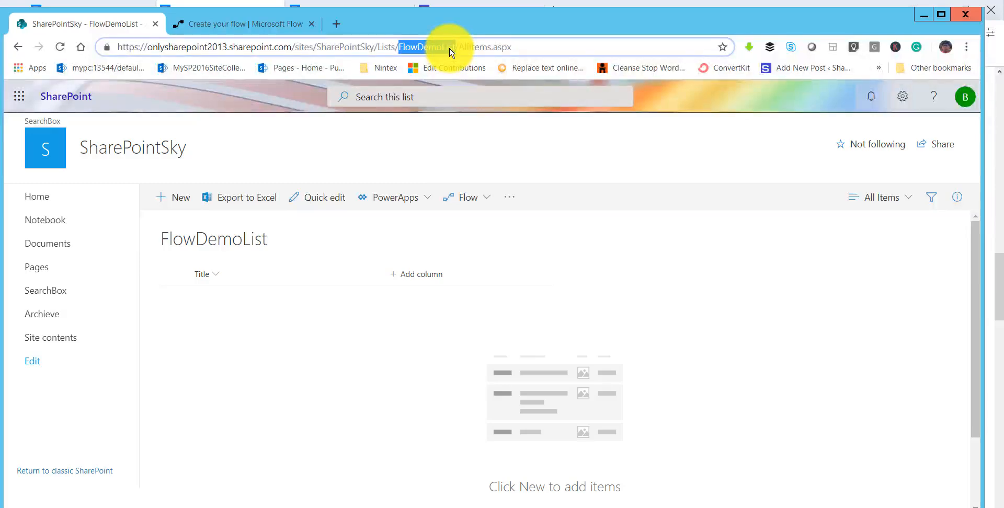
pyautogui.click(267, 29)
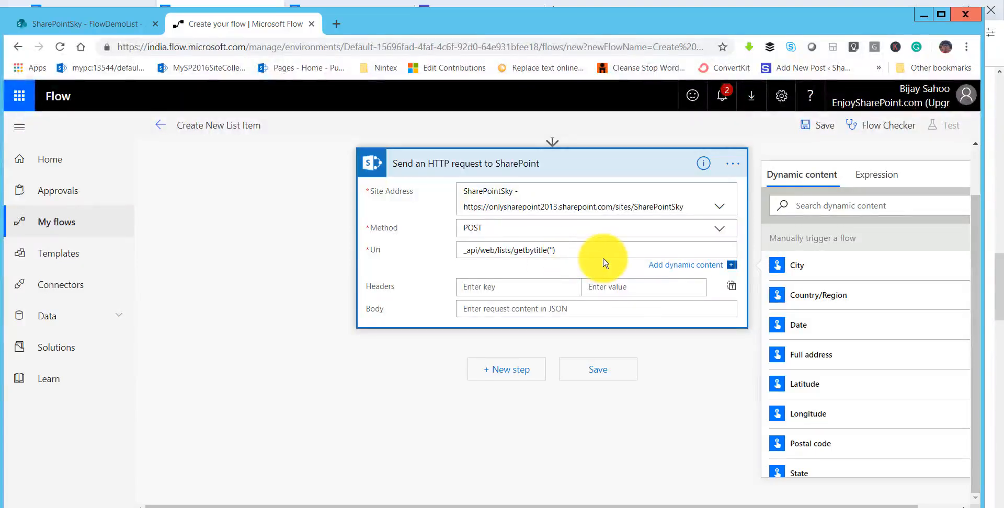
pyautogui.hotkey('ctrl', 'v')
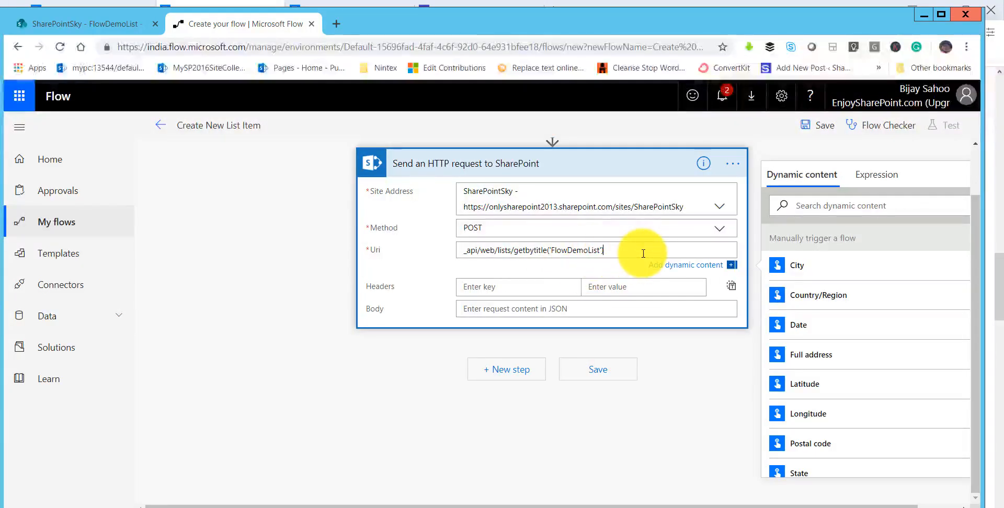
pyautogui.write('/items')
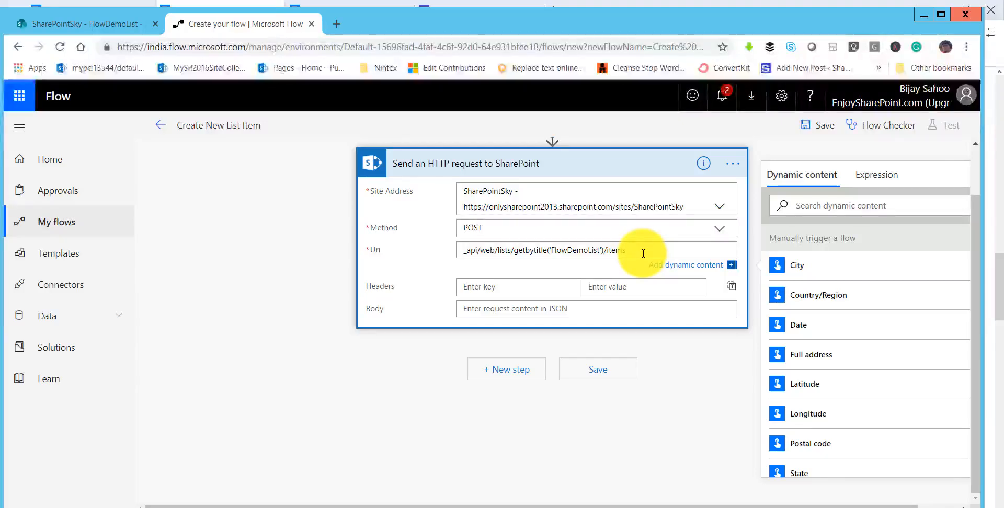
# Add a content-type header with the value application/json;odata=verbose to the HTTP request.
pyautogui.click(495, 287)
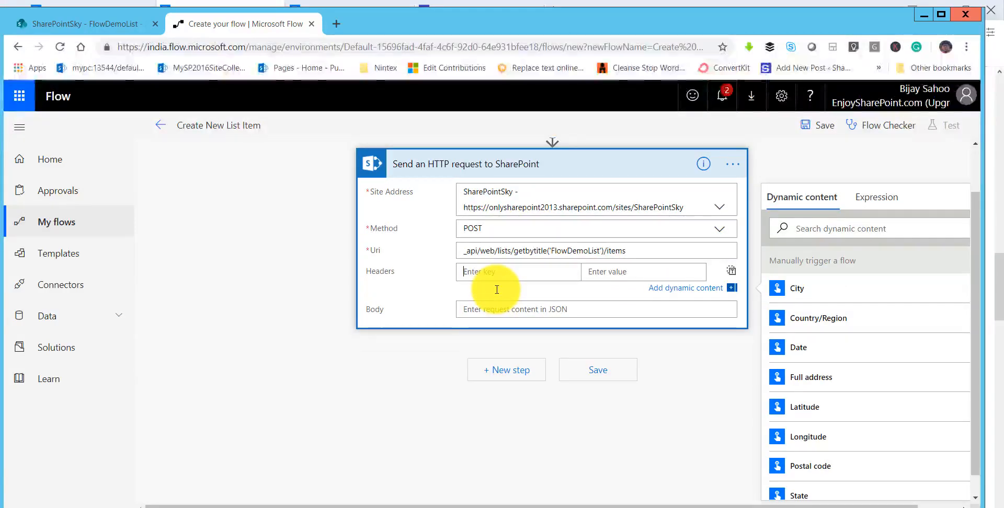
pyautogui.write('conte')
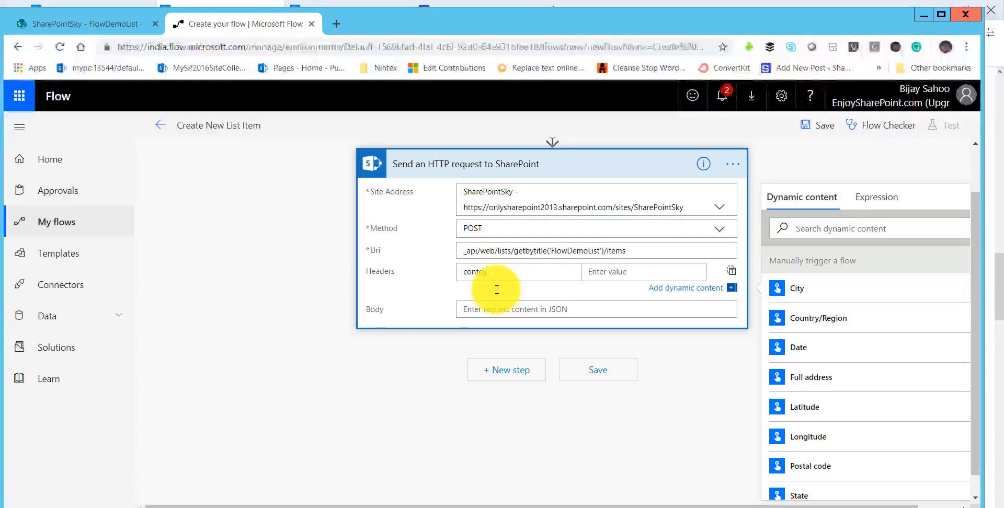
pyautogui.write('nt-type')
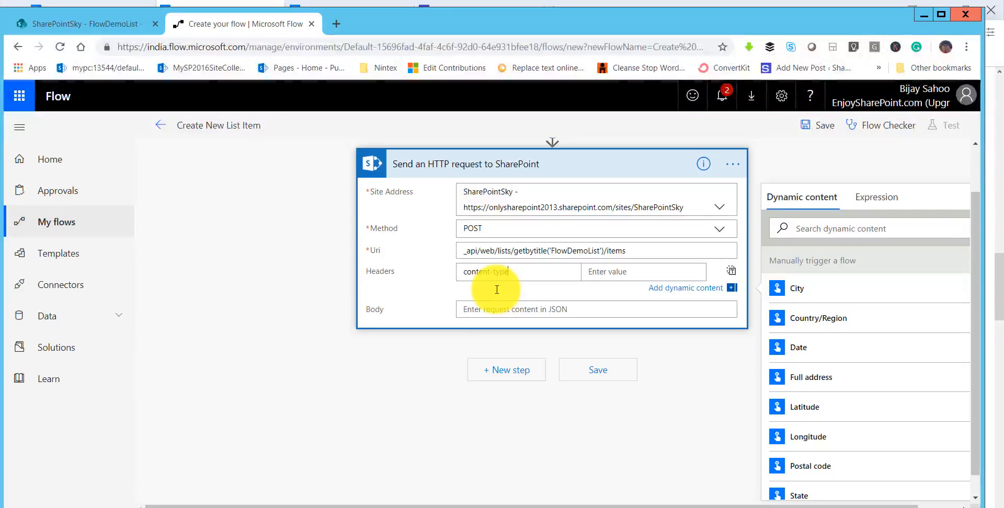
pyautogui.click(611, 271)
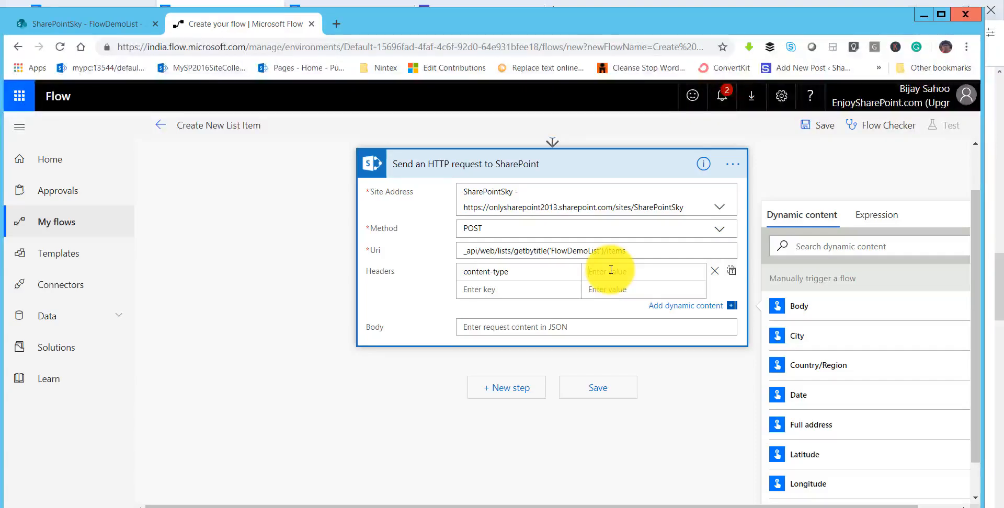
pyautogui.write('application')
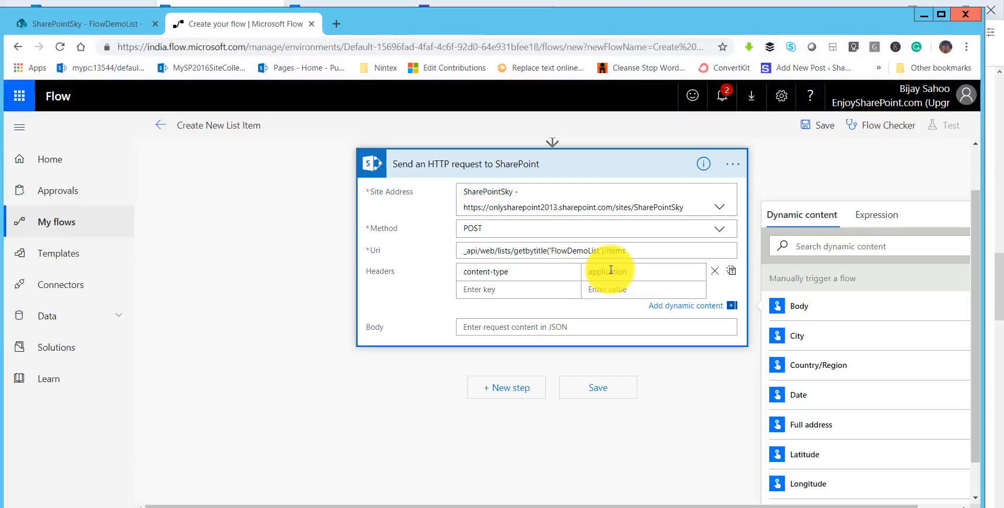
pyautogui.write('/jso')
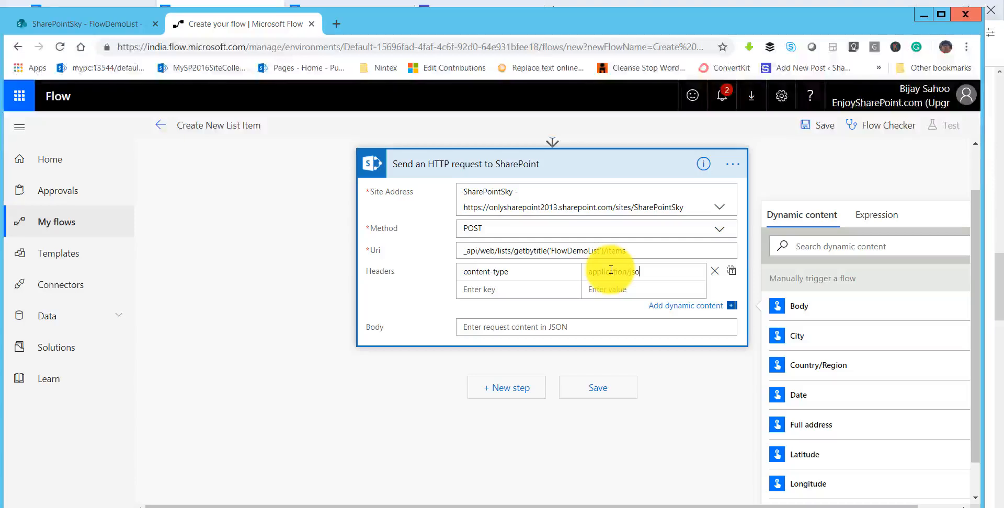
pyautogui.write('n')
pyautogui.write(';od')
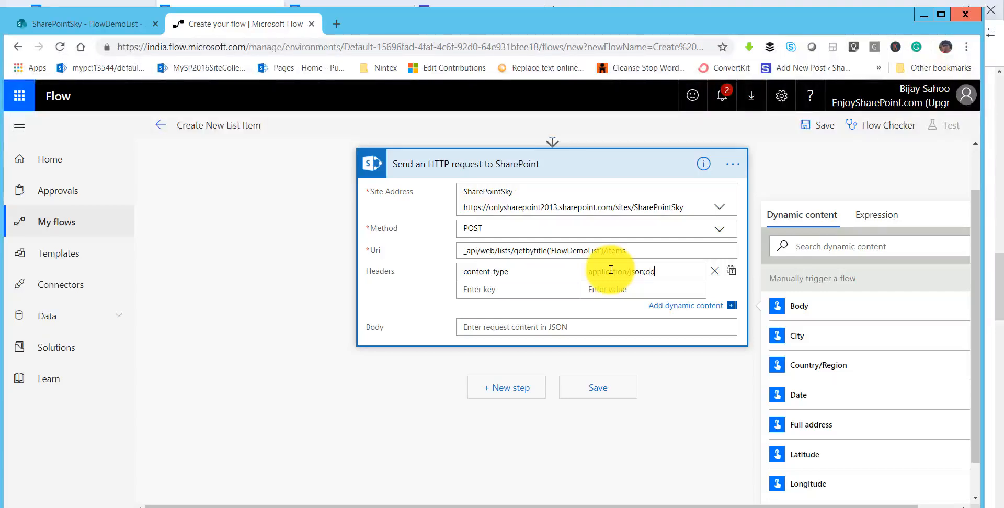
pyautogui.write('ata=ver')
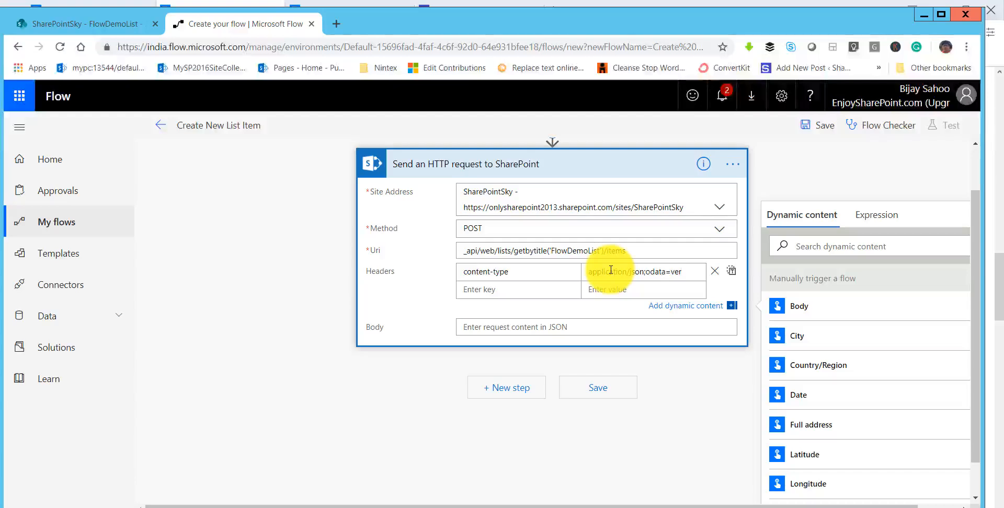
pyautogui.write('bose')
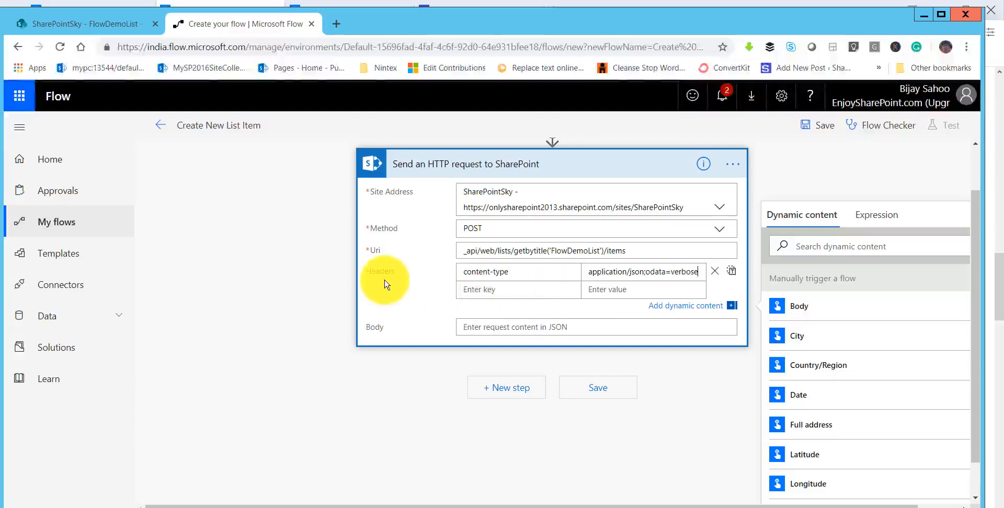
# Start the request's JSON body with curly braces on separate lines and a "__metadata": key between them.
pyautogui.click(507, 330)
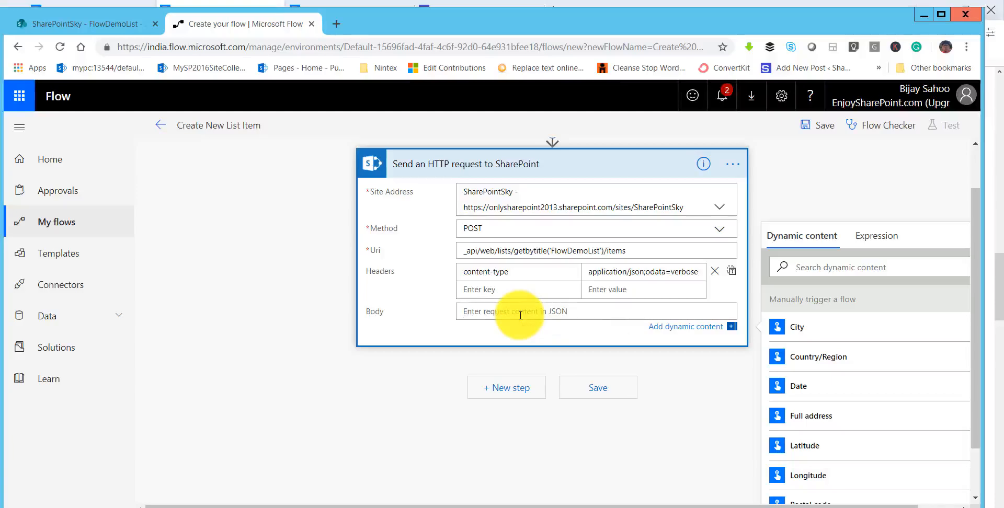
pyautogui.write('{')
pyautogui.press('Return')
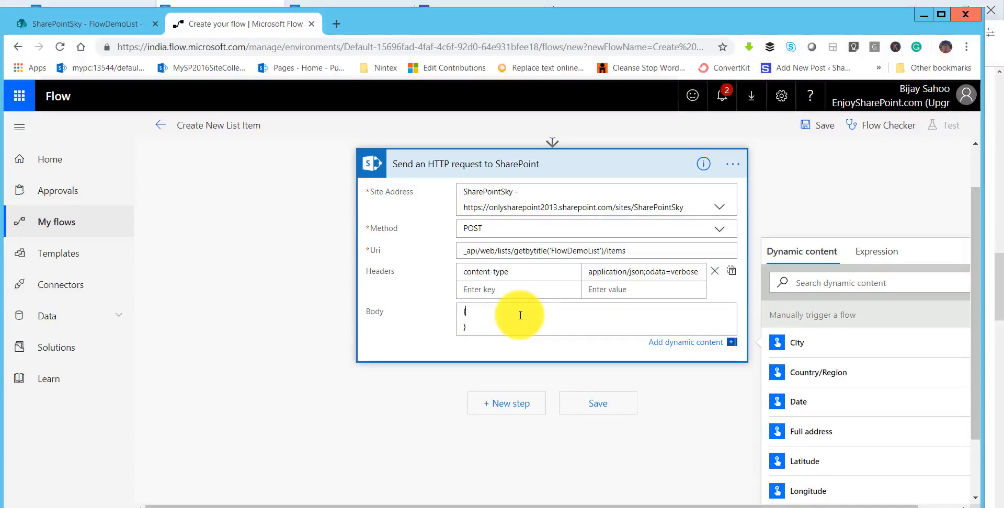
pyautogui.press('Return')
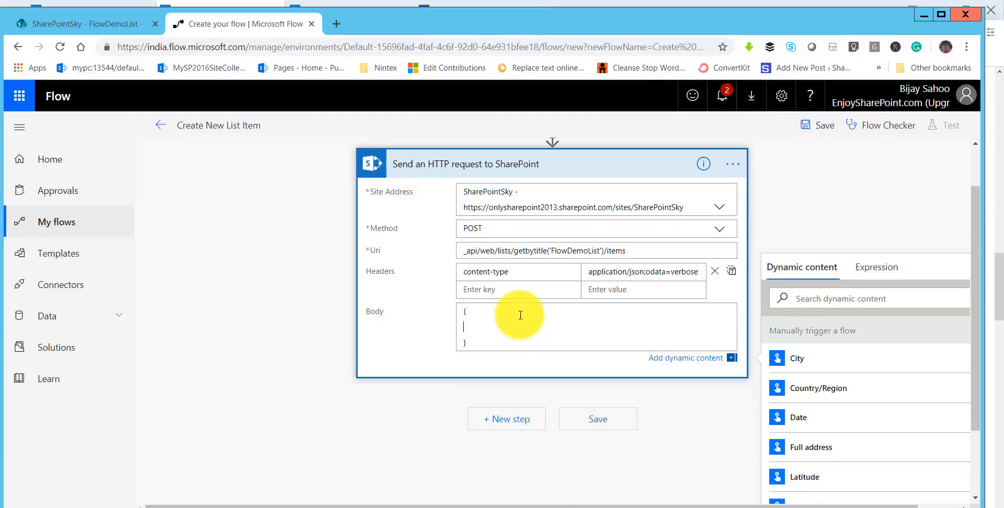
pyautogui.write('"')
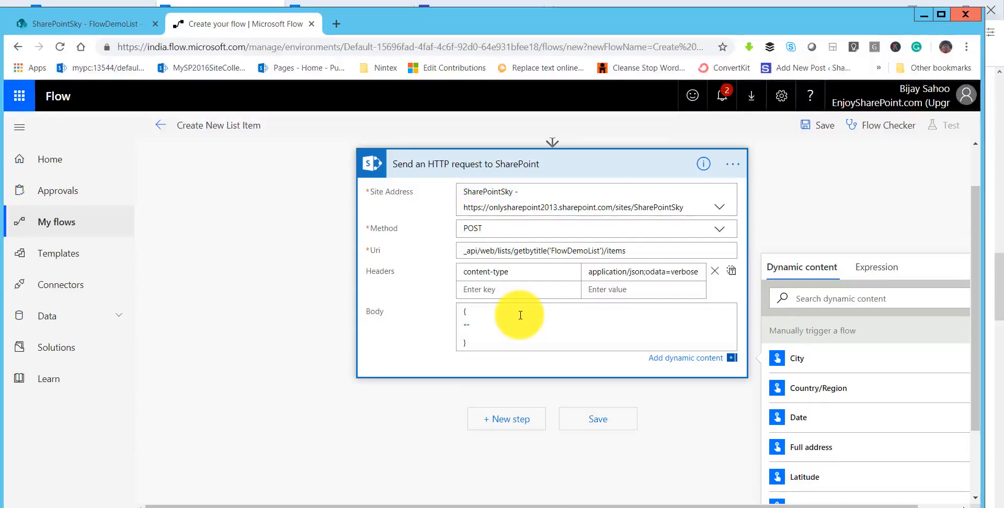
pyautogui.write('__')
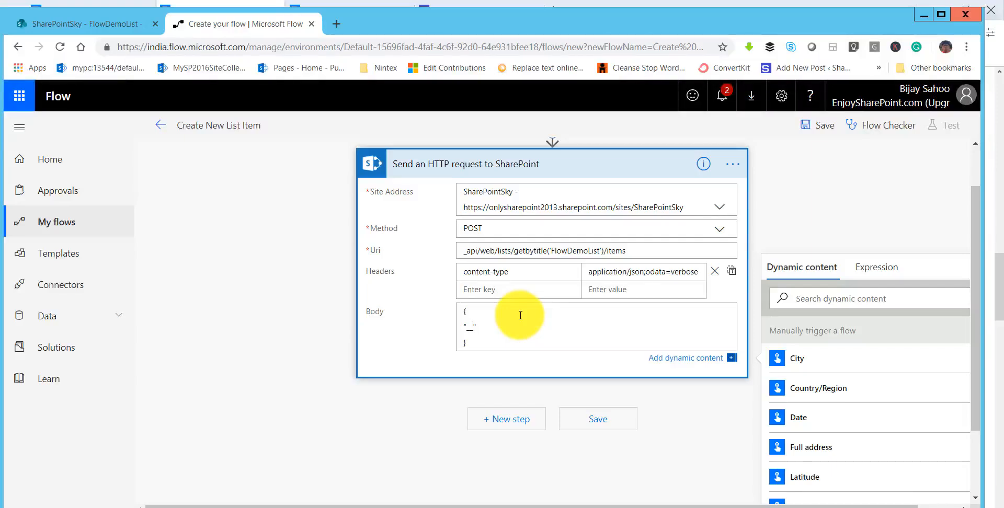
pyautogui.write('metadata')
pyautogui.write(':')
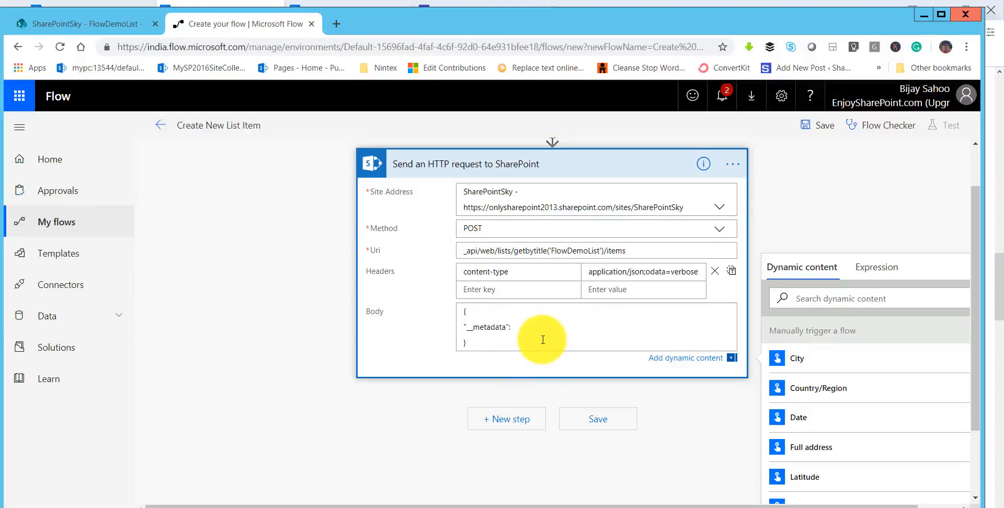
# Give the __metadata key the nested object {"type":"SP.Data"}.
pyautogui.write('{}')
pyautogui.write('""')
pyautogui.write('type')
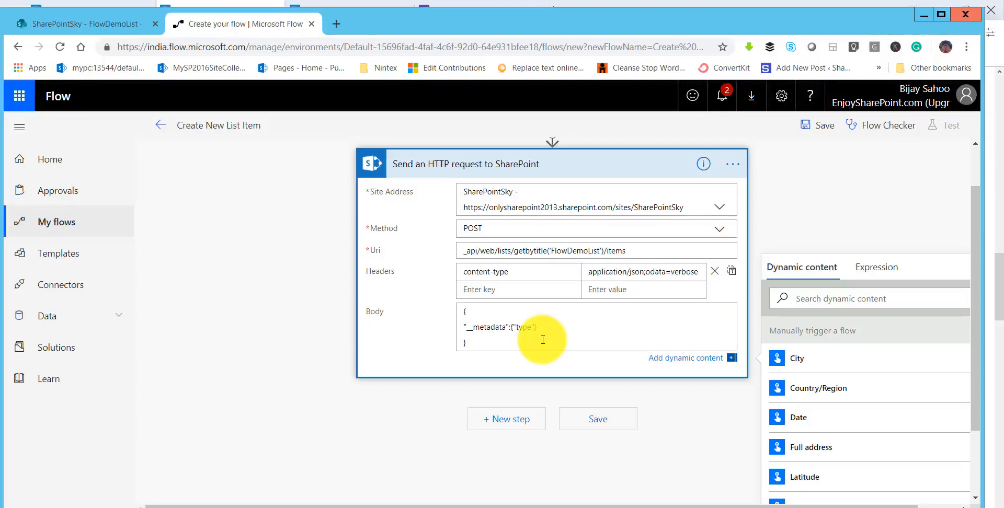
pyautogui.write(':""')
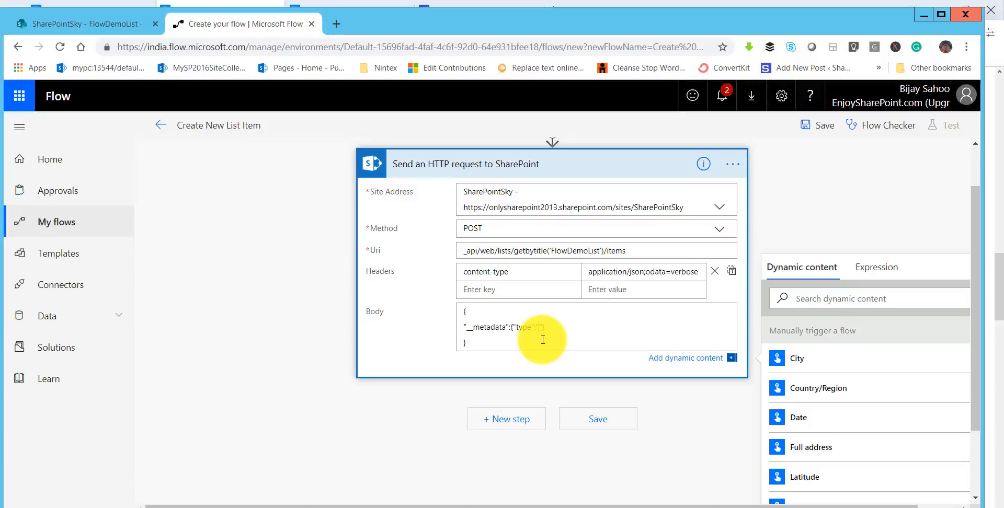
pyautogui.write('SP.Data')
# Copy the list name from the SharePoint list's URL and complete the metadata type as SP.Data.FlowDemoListListItem.
pyautogui.click(125, 24)
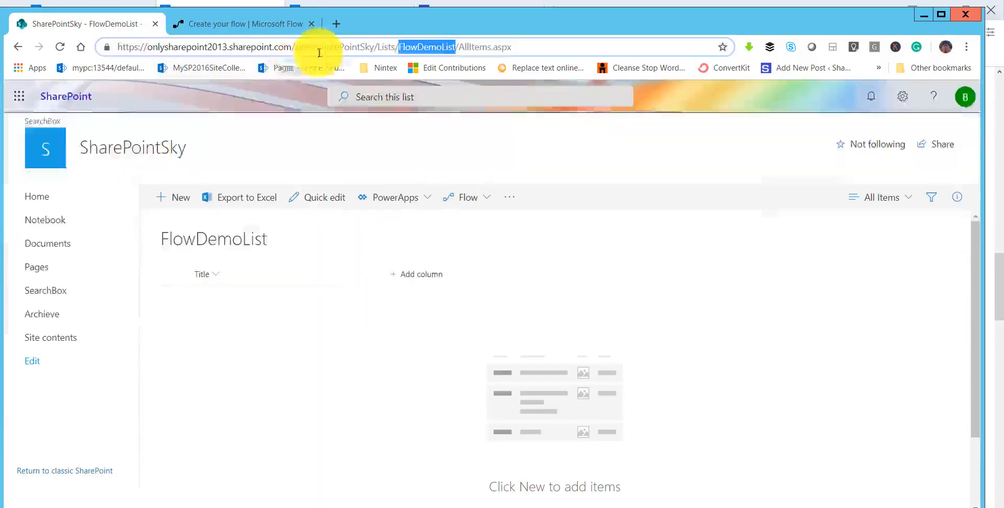
pyautogui.rightClick(416, 48)
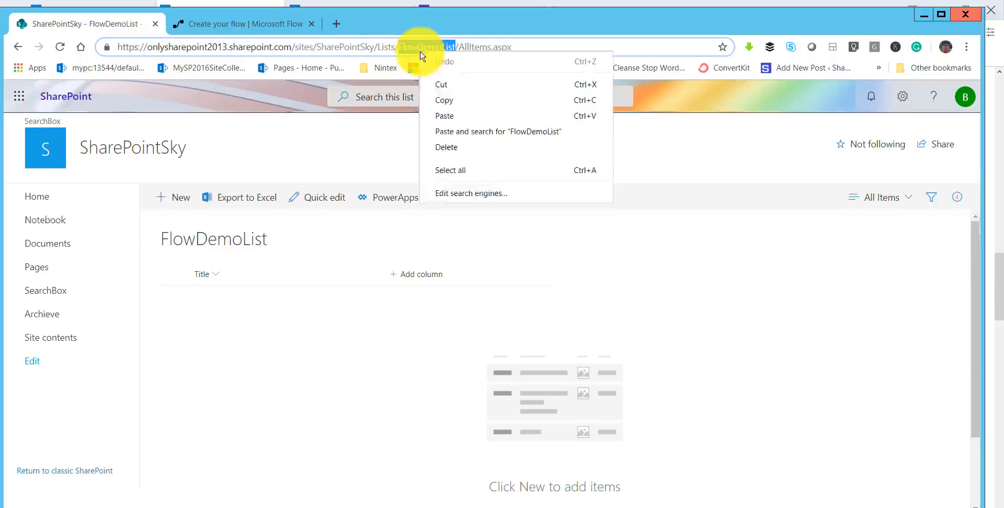
pyautogui.click(448, 98)
pyautogui.click(267, 27)
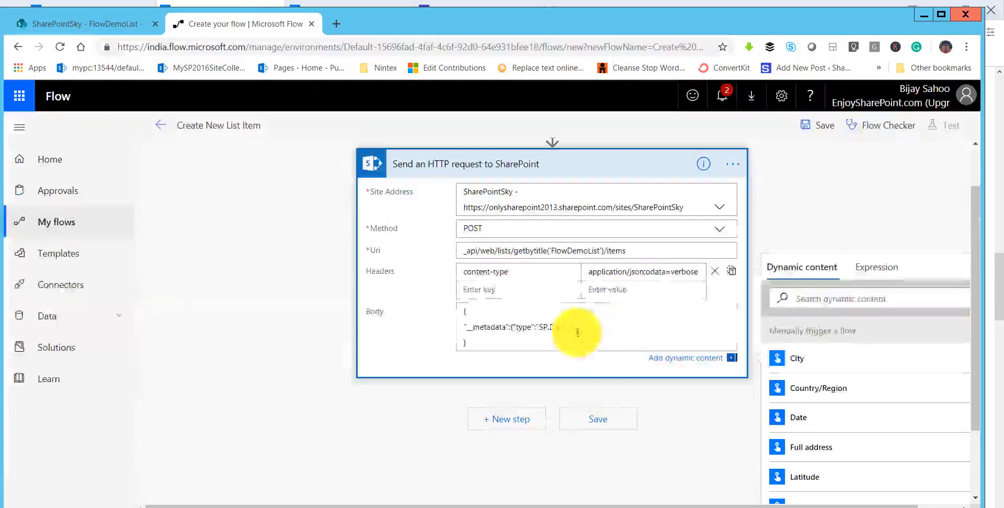
pyautogui.click(568, 330)
pyautogui.write('.')
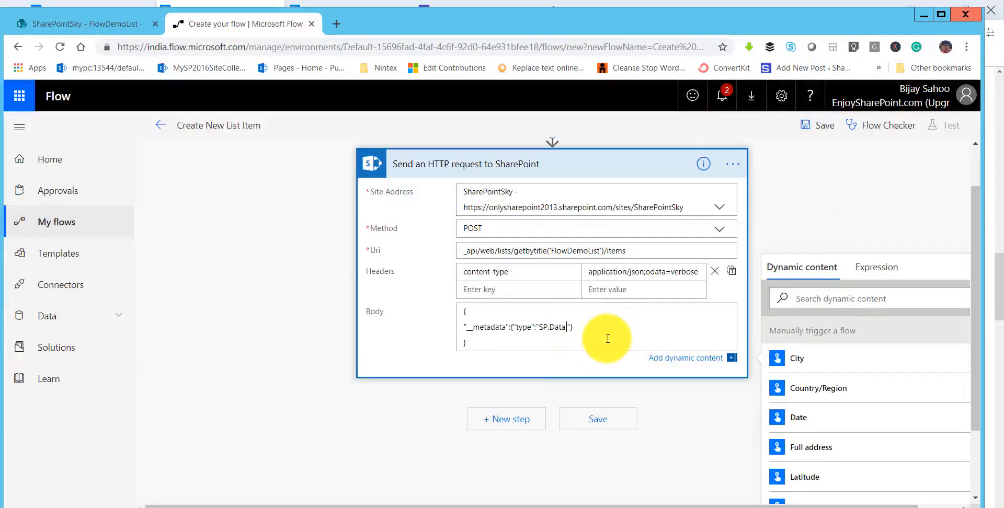
pyautogui.hotkey('ctrl', 'v')
pyautogui.write('List')
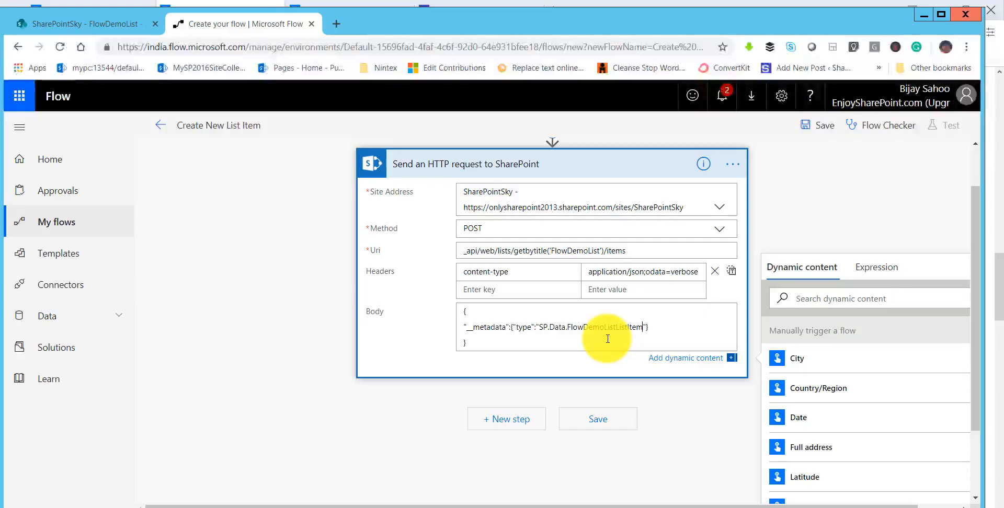
# Add a comma after the metadata entry and a new body line reading "Title":"This is test item".
pyautogui.write(',')
pyautogui.press('Return')
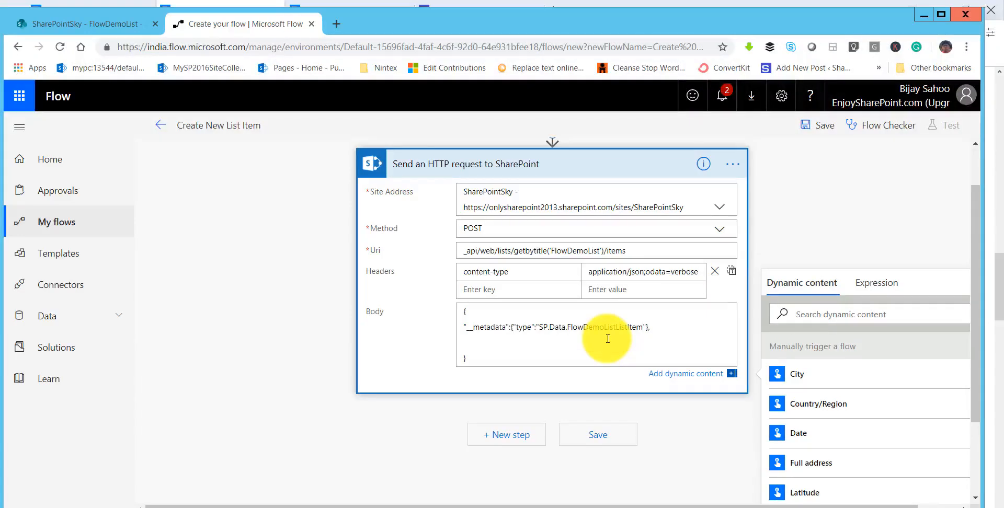
pyautogui.write('"')
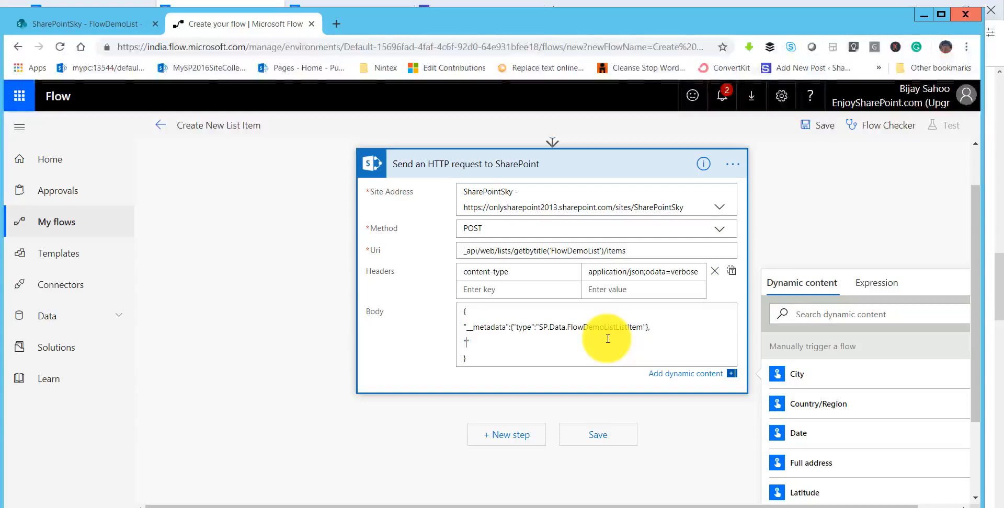
pyautogui.write('Title":"This is test item"')
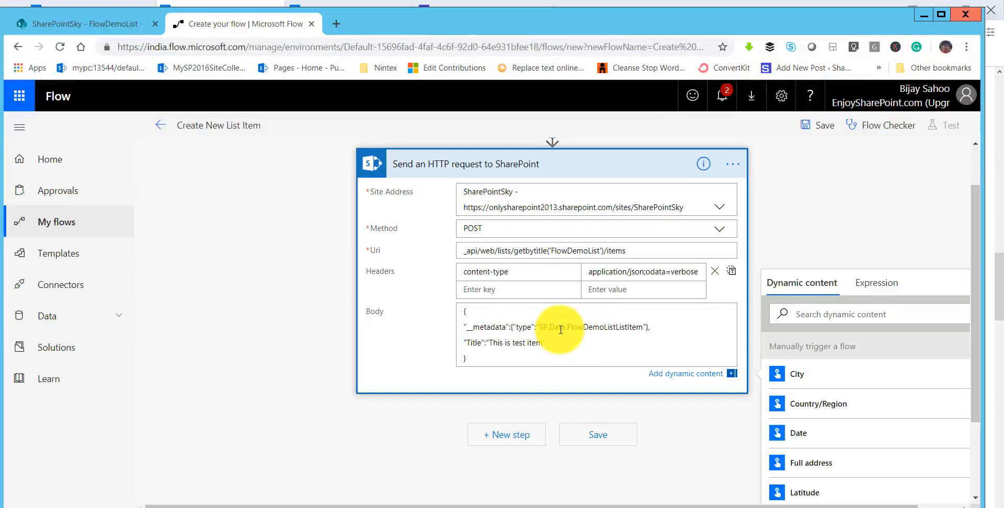
pyautogui.moveTo(569, 328); pyautogui.dragTo(606, 328)
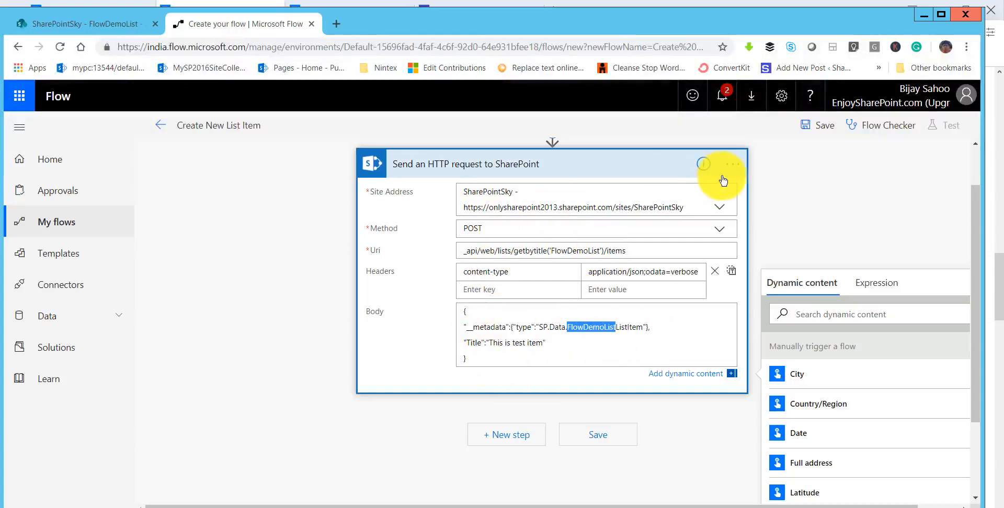
pyautogui.click(833, 186)
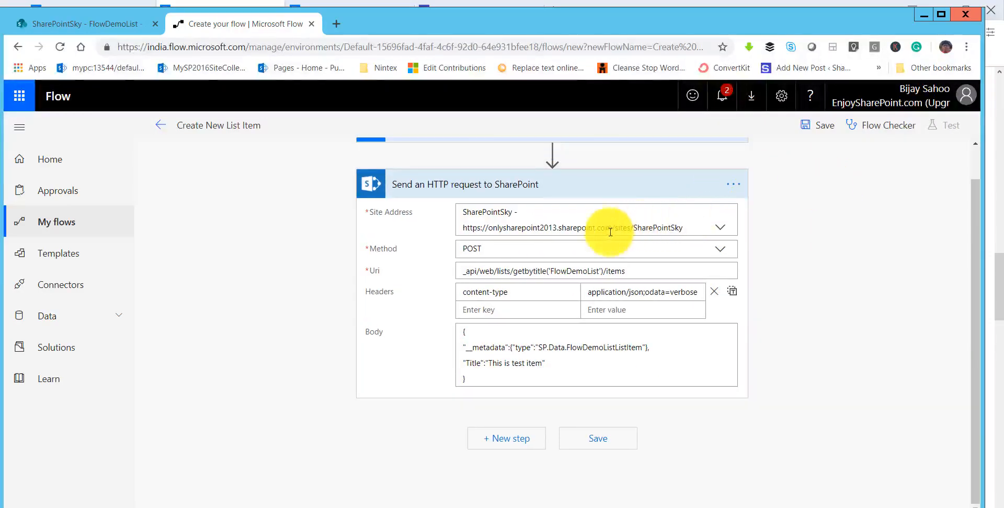
# Save the Create New List Item flow and go back to its details page.
pyautogui.click(821, 127)
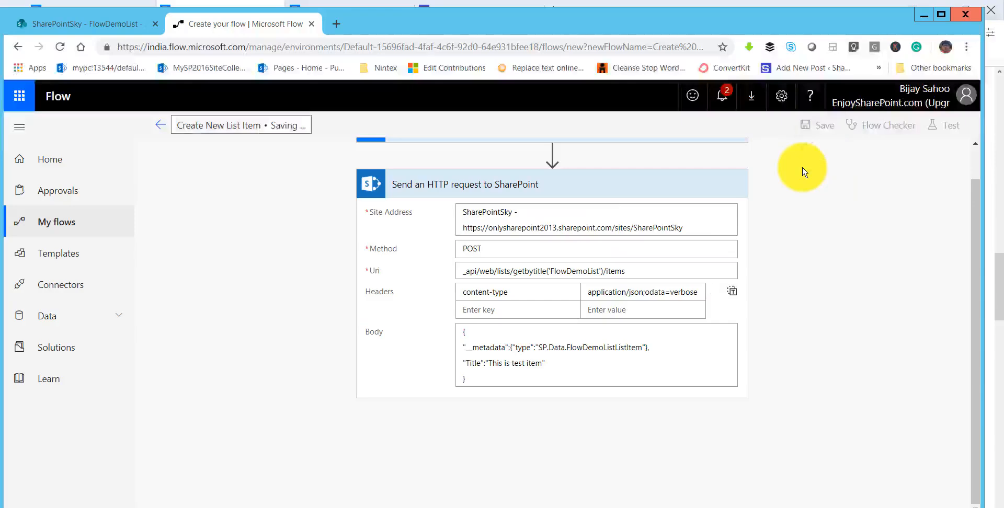
pyautogui.click(164, 126)
pyautogui.click(580, 159)
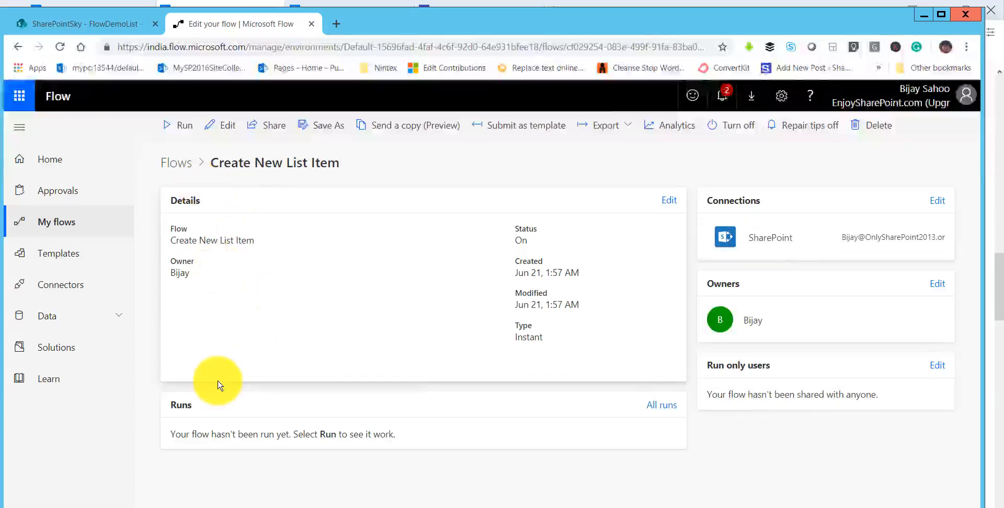
# Run the Create New List Item flow with the existing SharePoint connection.
pyautogui.click(177, 126)
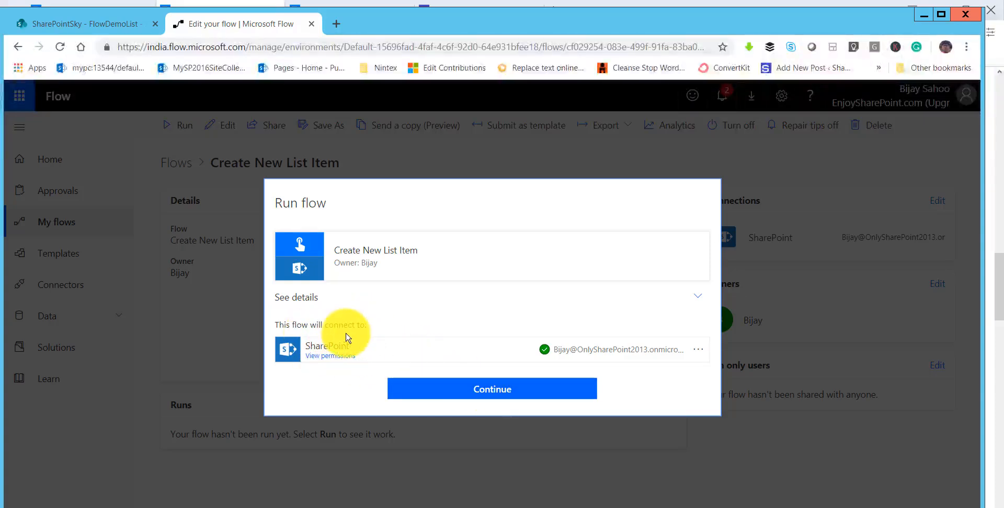
pyautogui.click(485, 390)
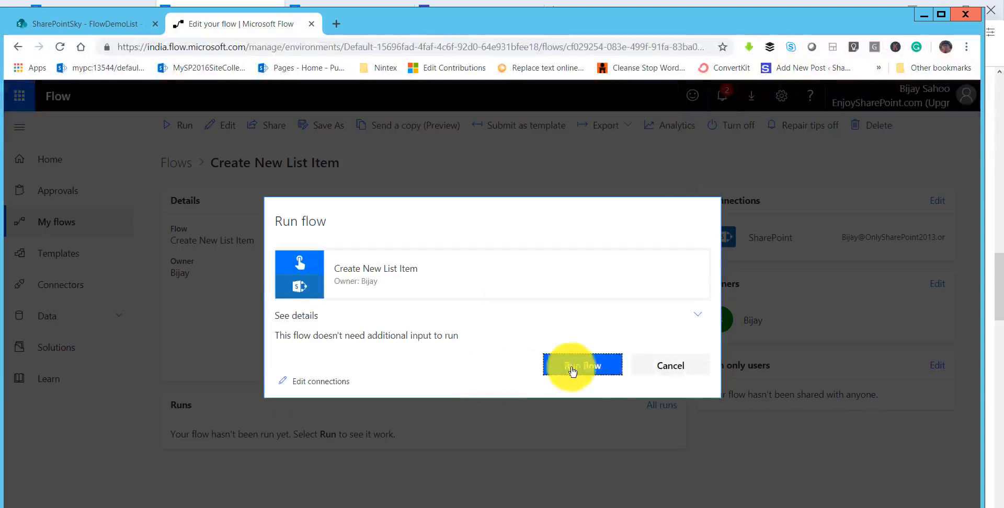
pyautogui.click(596, 364)
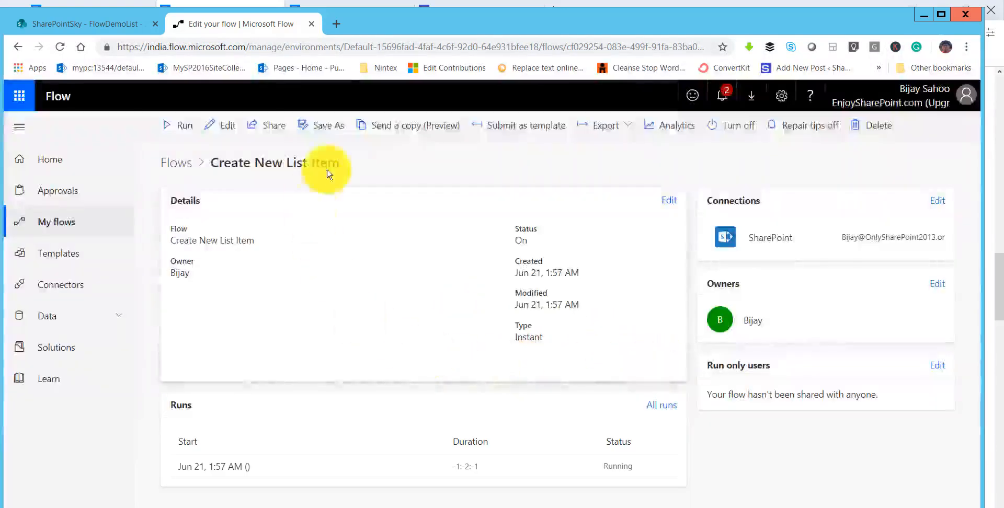
# Reload the flow's details page to check the run status, and view FlowDemoList in SharePoint for the new item.
pyautogui.click(327, 46)
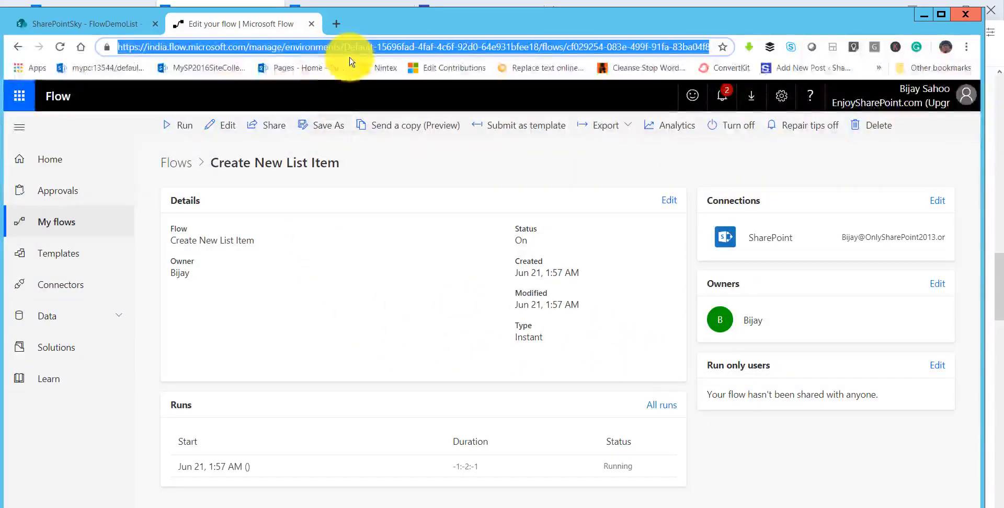
pyautogui.press('Return')
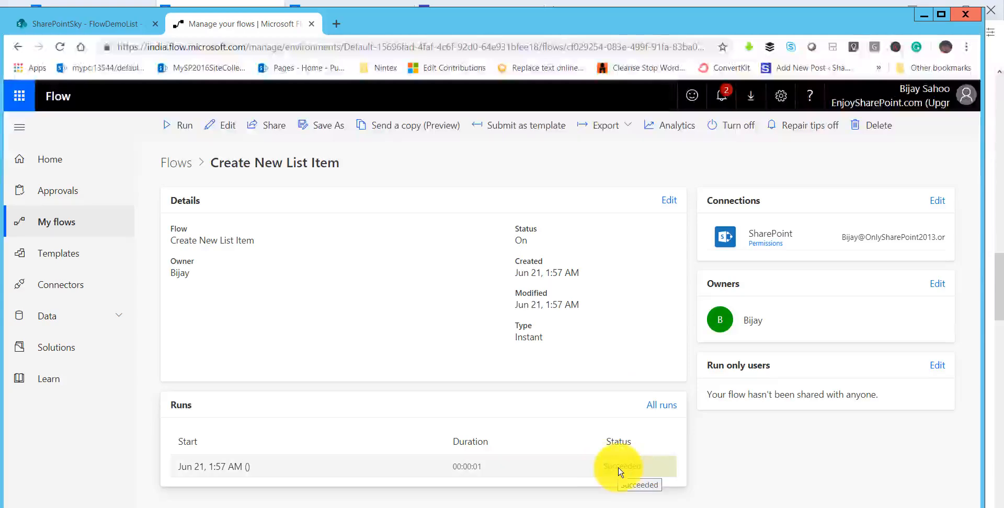
pyautogui.click(84, 22)
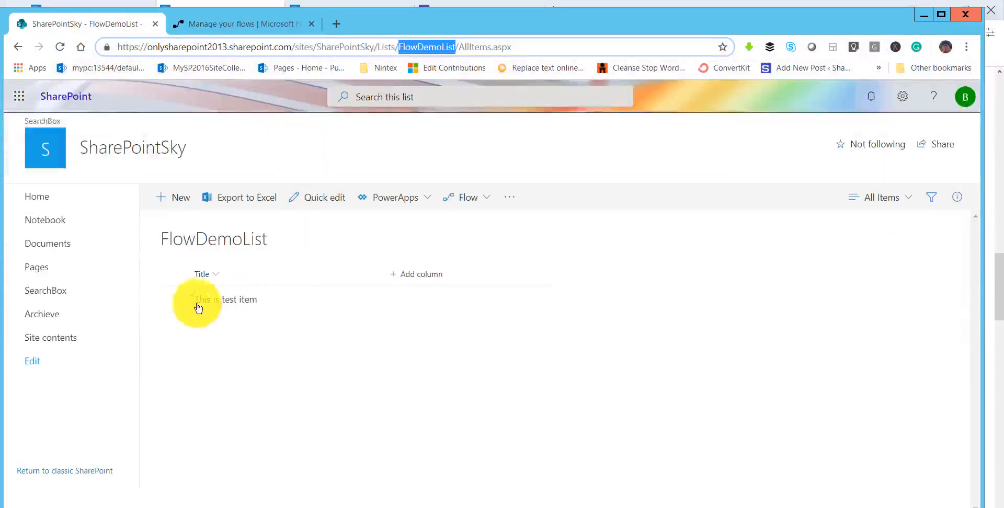
# Run the Create New List Item flow again, and reload FlowDemoList in SharePoint to check for another new item.
pyautogui.moveTo(233, 307); pyautogui.dragTo(328, 335)
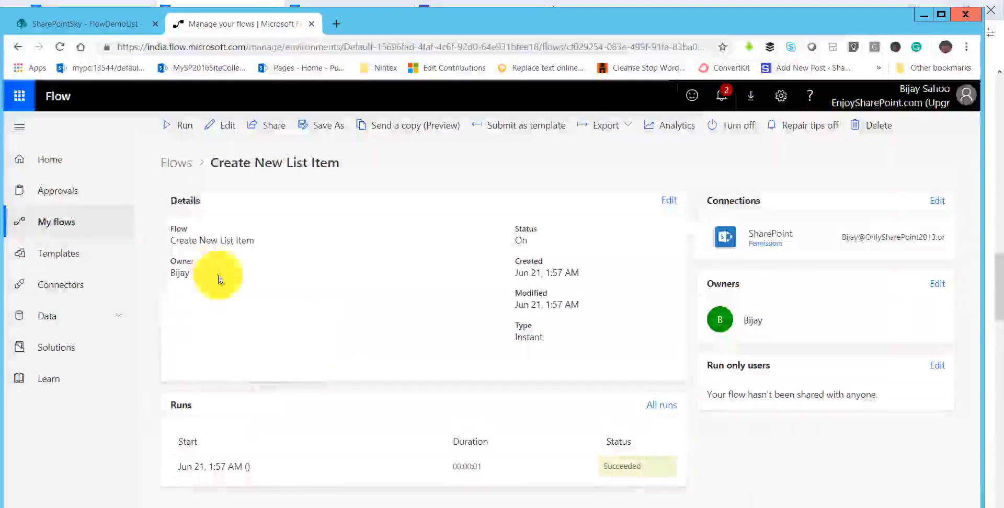
pyautogui.click(174, 126)
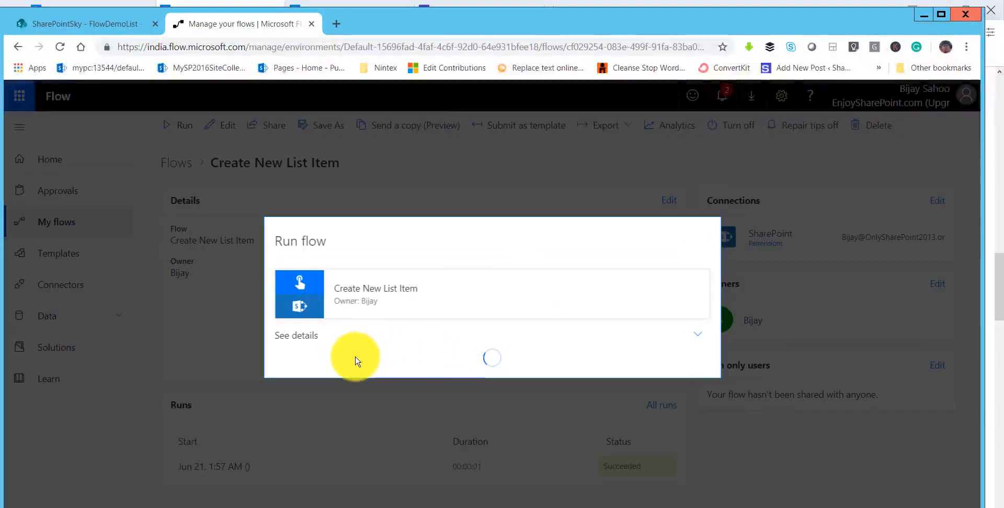
pyautogui.click(562, 365)
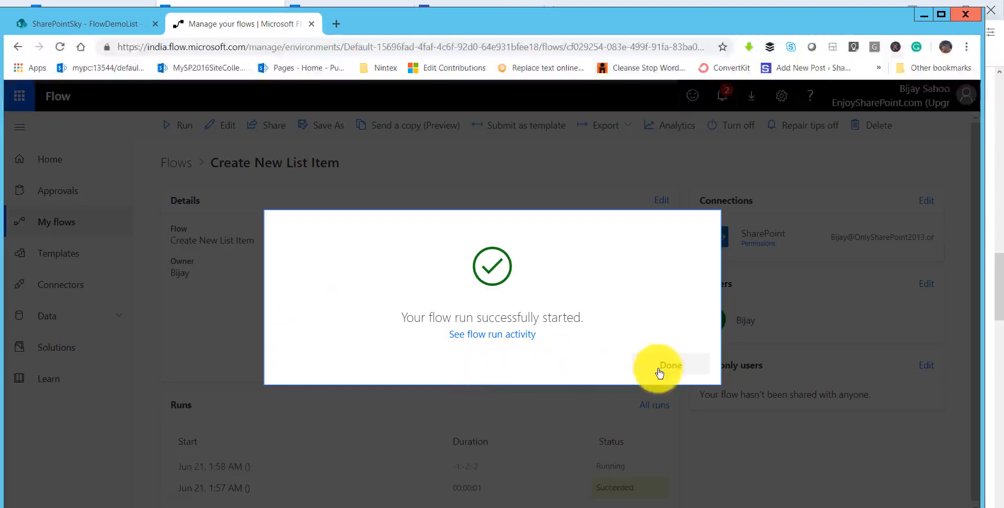
pyautogui.click(656, 365)
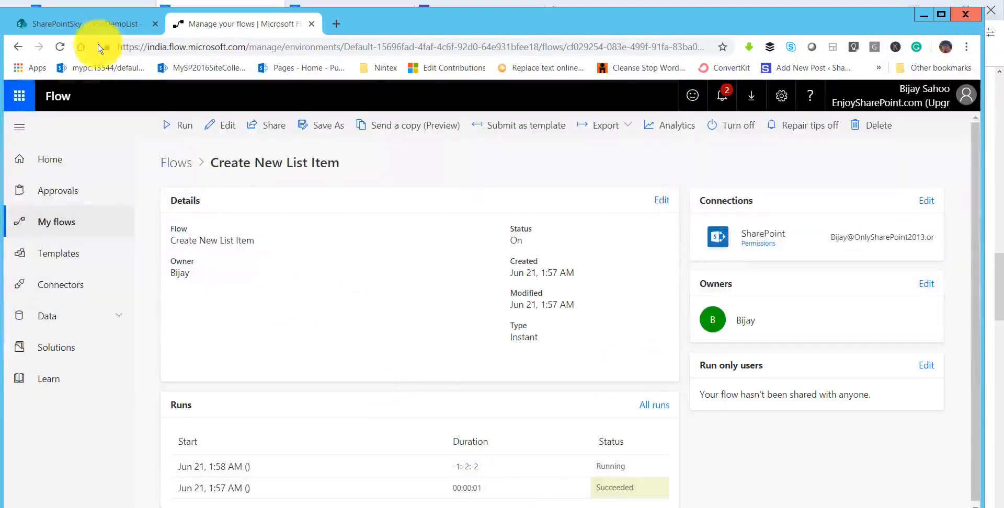
pyautogui.click(89, 25)
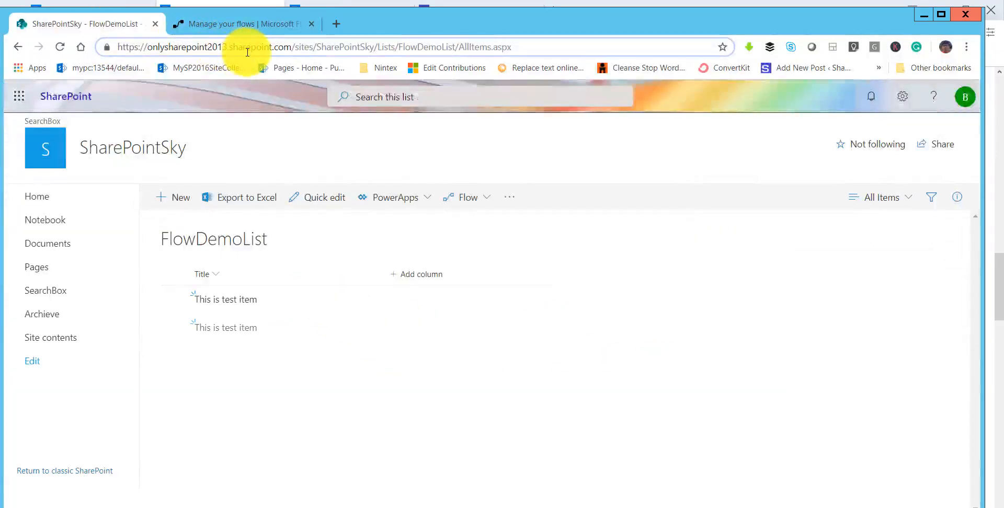
pyautogui.press('F5')
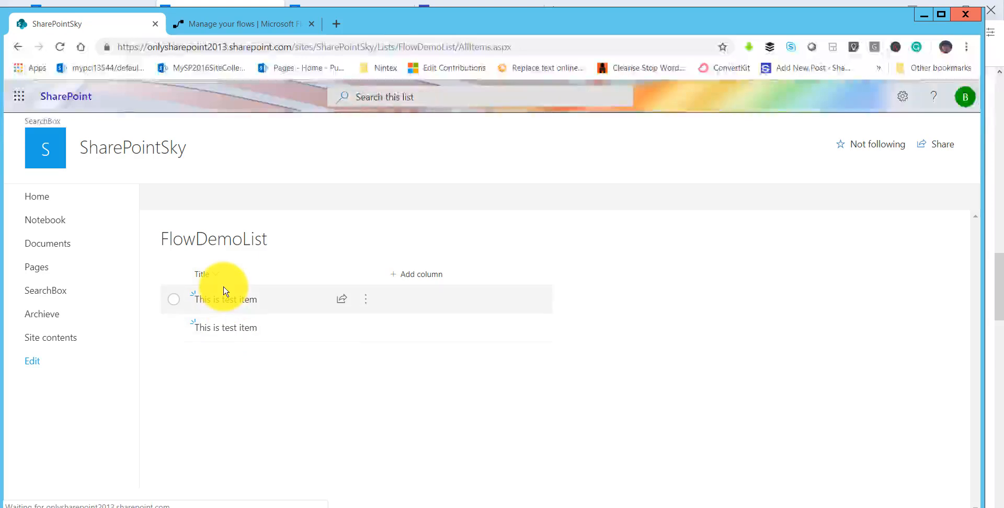
# Open the Create New List Item flow for editing and review the Uri and Body of its Send an HTTP request to SharePoint action.
pyautogui.click(212, 24)
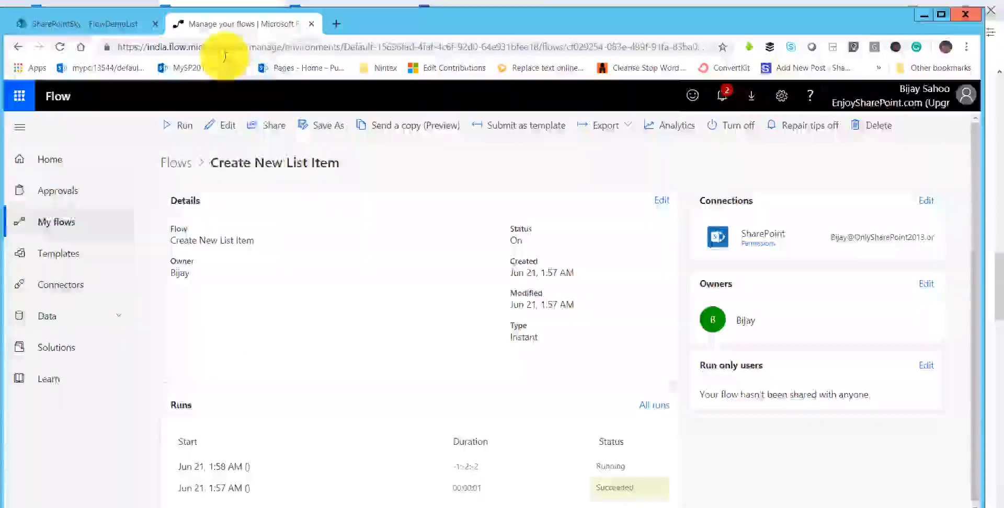
pyautogui.click(225, 126)
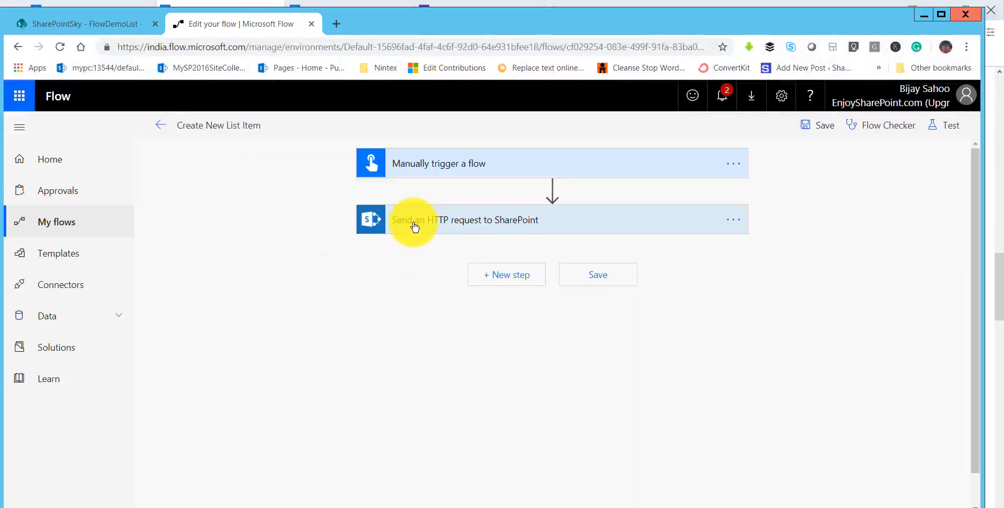
pyautogui.click(488, 233)
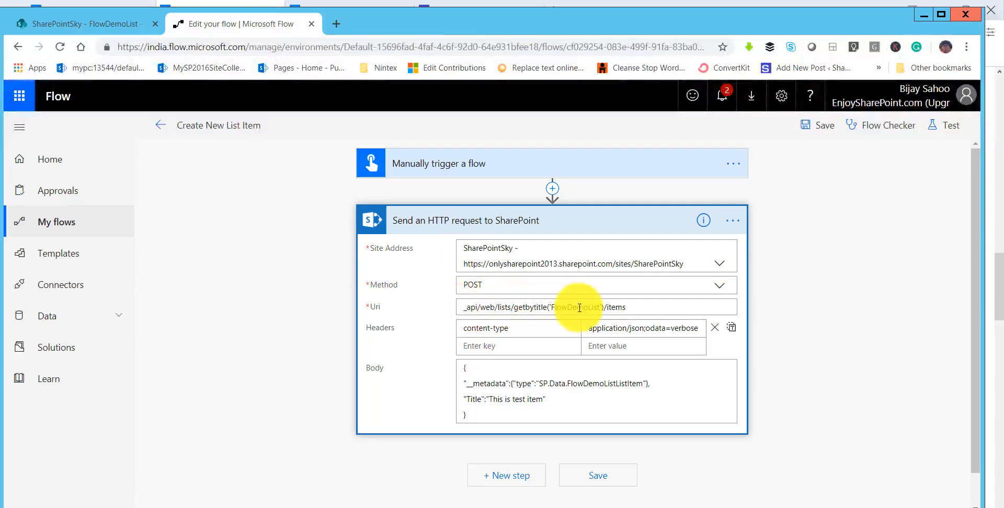
pyautogui.moveTo(626, 307); pyautogui.dragTo(465, 311)
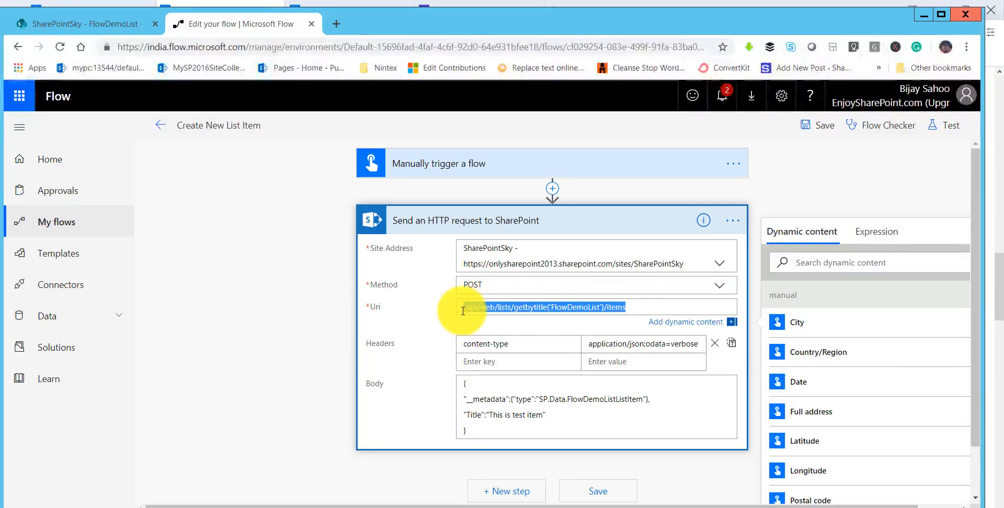
pyautogui.click(487, 415)
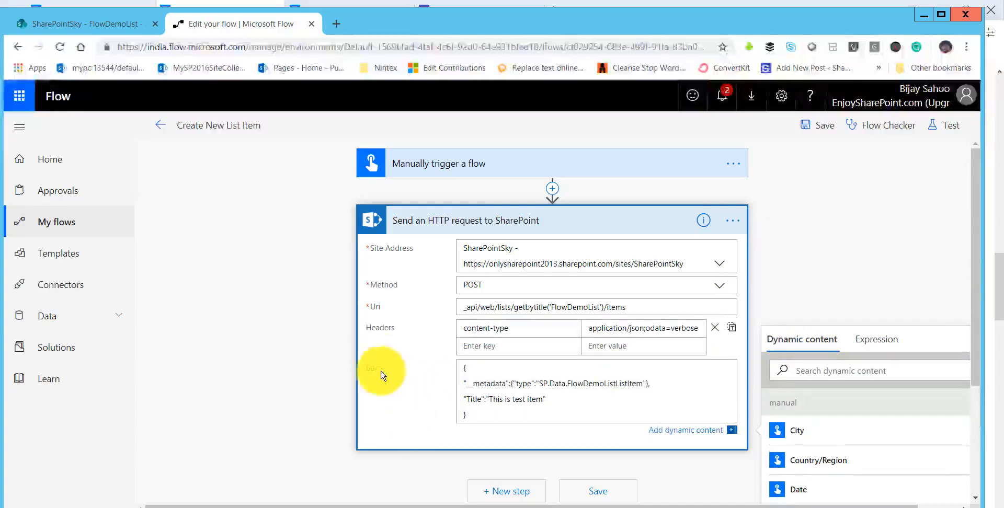